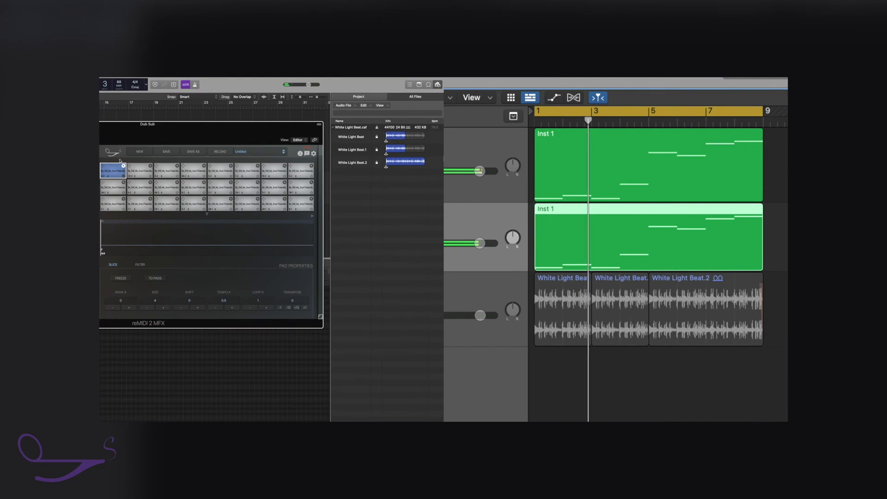
Step: Move the reMIDI 2 MFX plug-in window to bring its MIDI file browser fully into view
left_click_drag(101, 131, 239, 130)
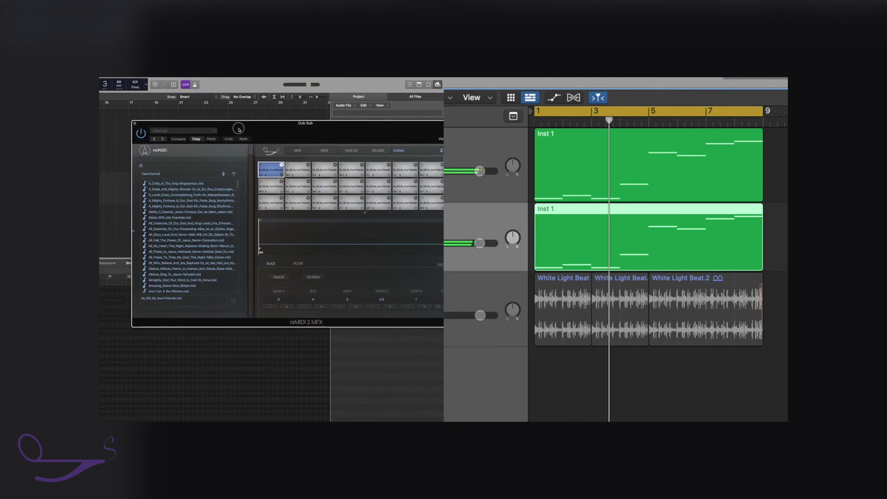
left_click_drag(191, 191, 302, 185)
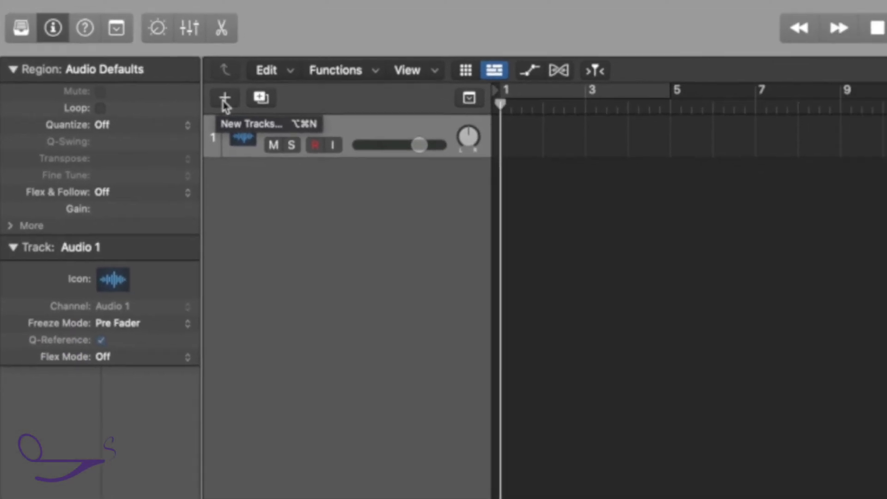
Step: Create one software instrument track with Alchemy as the instrument, and hide the sound library
left_click(332, 128)
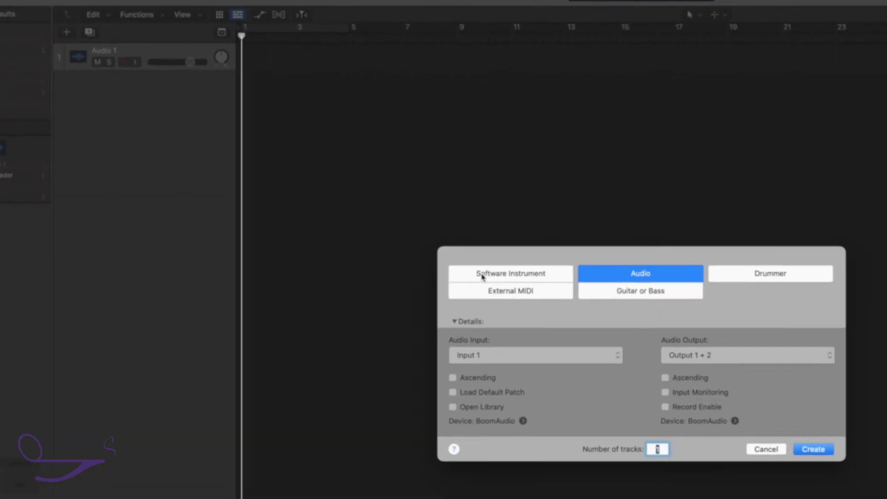
left_click(483, 278)
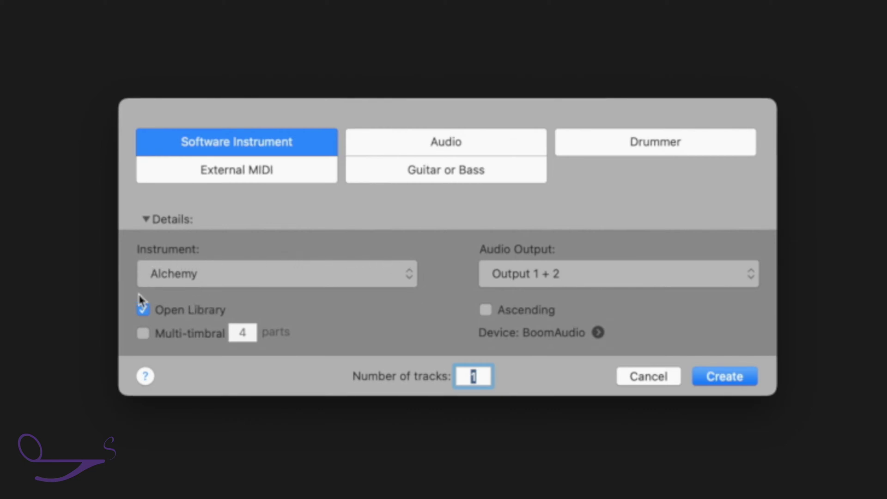
left_click(739, 380)
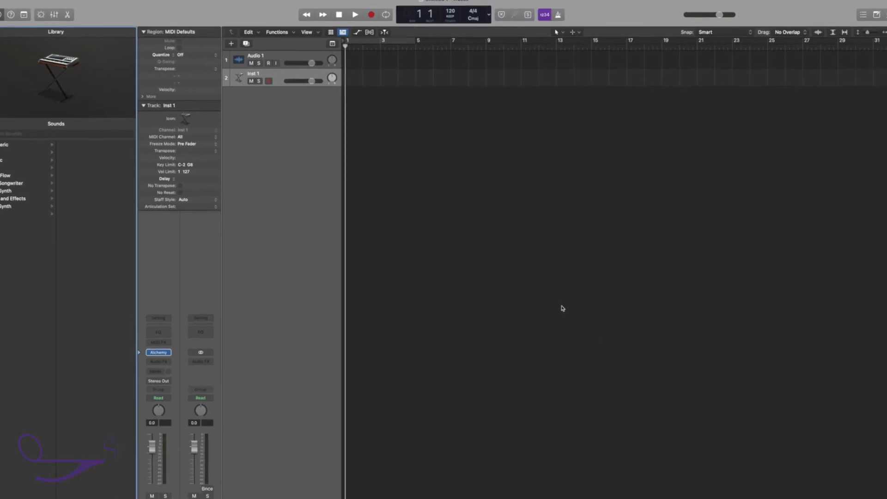
key("y")
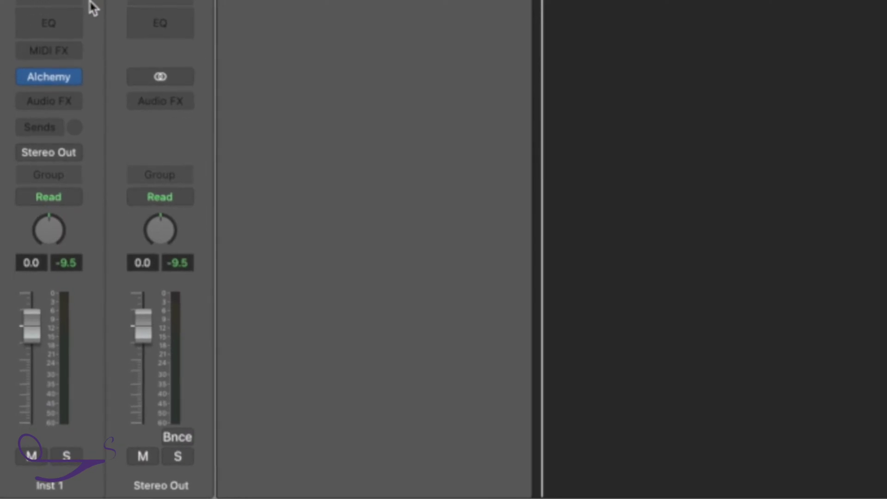
Step: Insert the SongWish reMIDI 2 MFX Audio Unit as a MIDI effect on the Inst 1 track
key("i")
key("i")
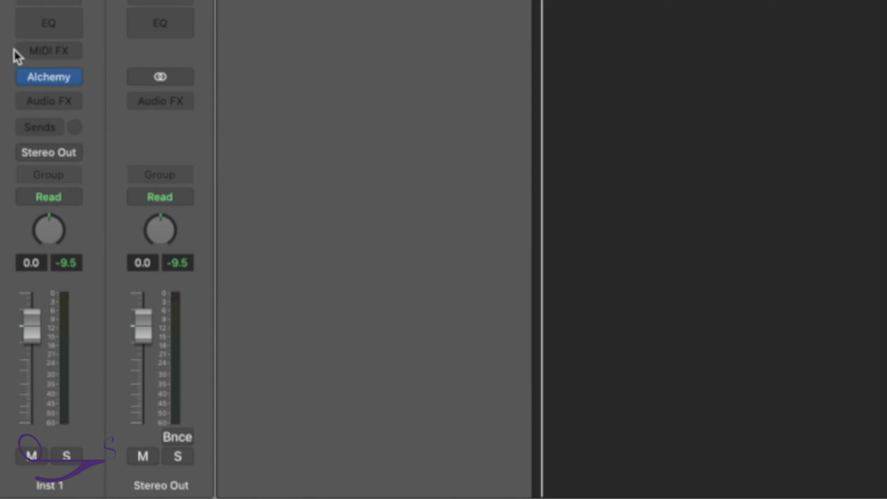
left_click(75, 53)
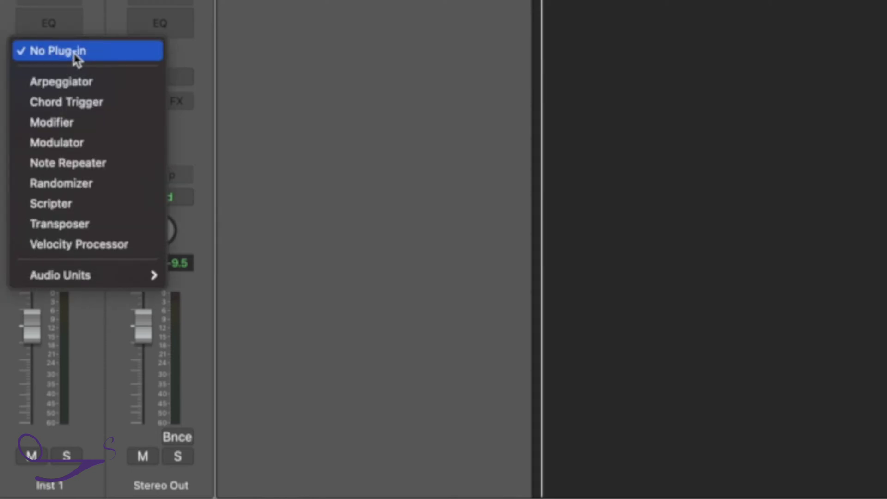
mouse_move(112, 279)
mouse_move(218, 300)
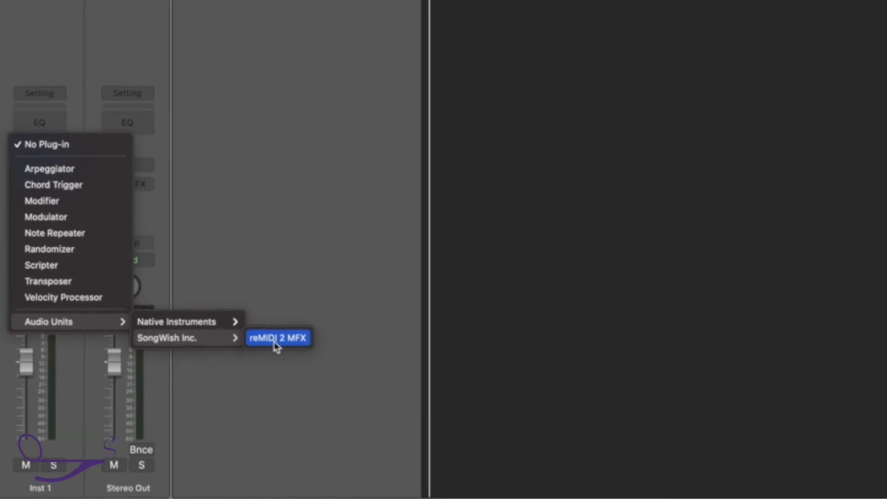
left_click(276, 341)
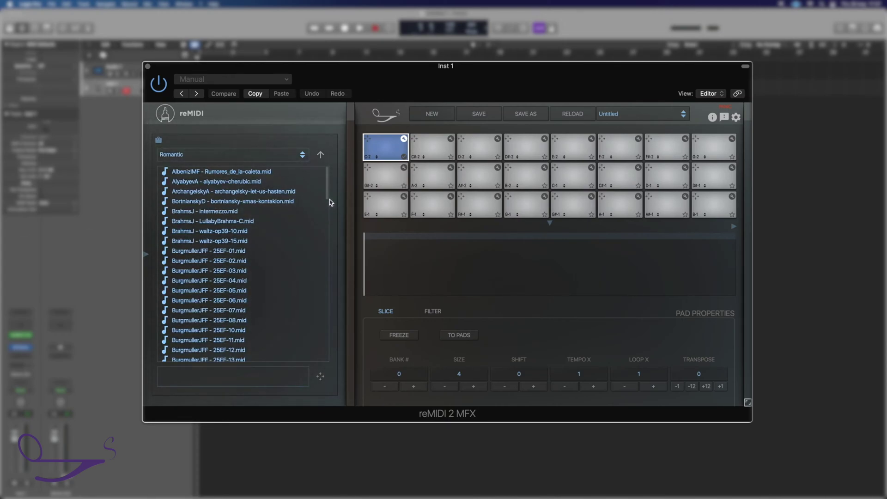
Step: Browse the Factory MIDI folders, look through the Baroque files, and examine the list of available file locations
left_click(321, 156)
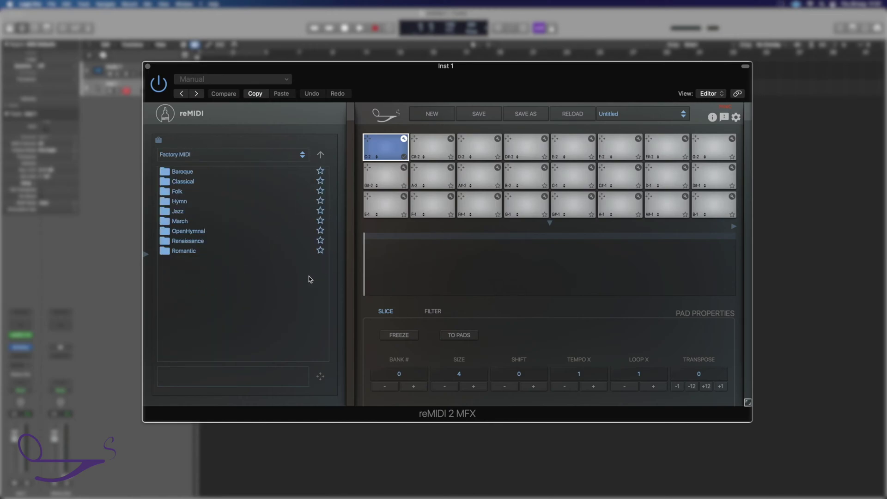
double_click(183, 175)
left_click_drag(327, 182, 332, 200)
left_click(321, 155)
left_click(271, 158)
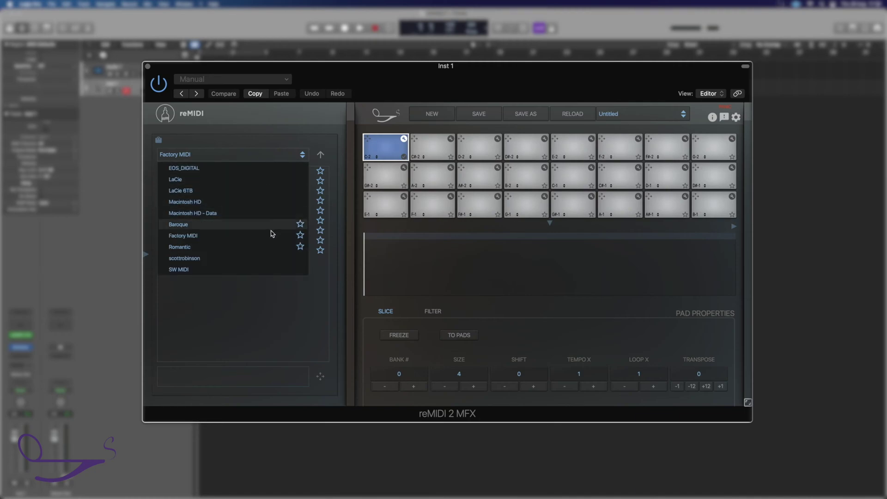
left_click(301, 156)
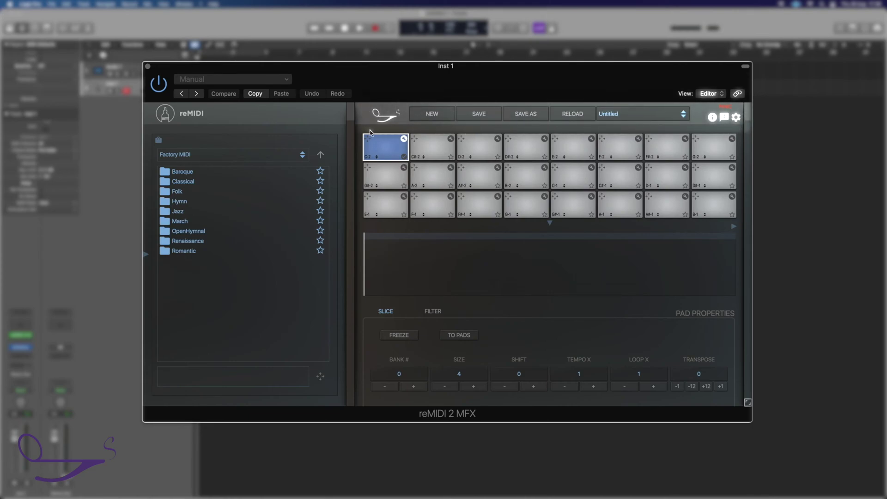
Step: Examine the preset list and the pad's track and channel filter settings, and return to the slice settings
left_click(663, 119)
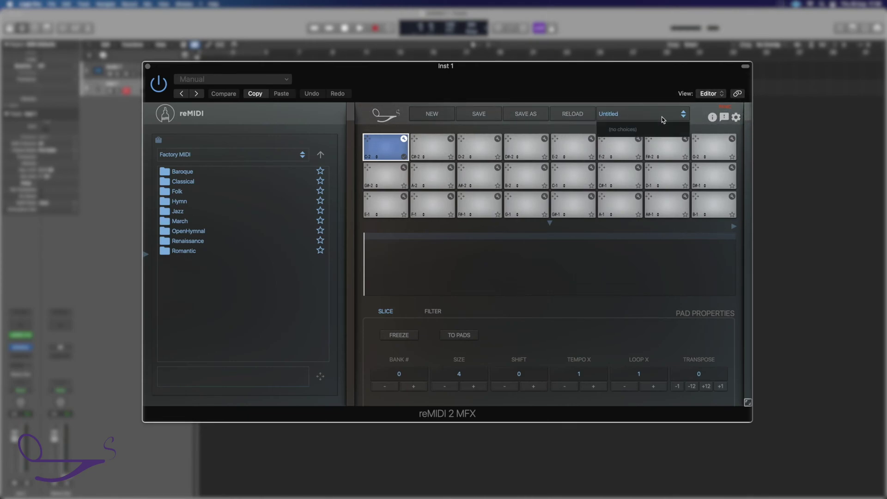
left_click(663, 120)
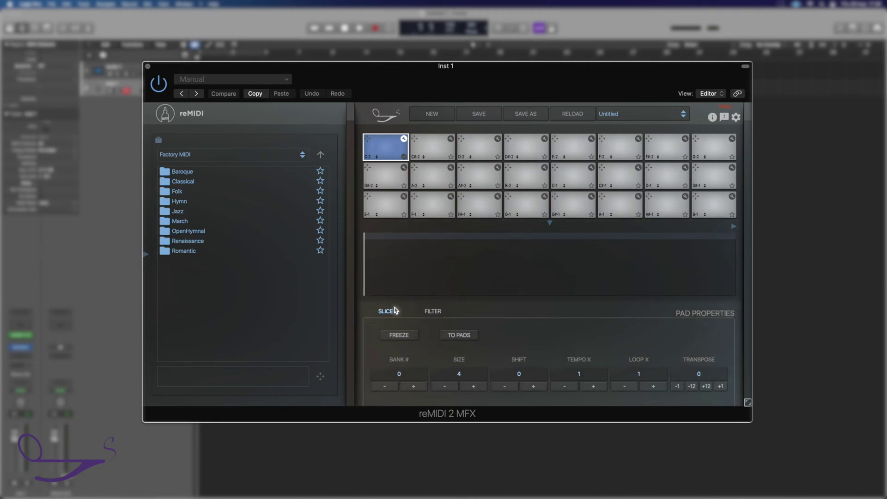
left_click(433, 312)
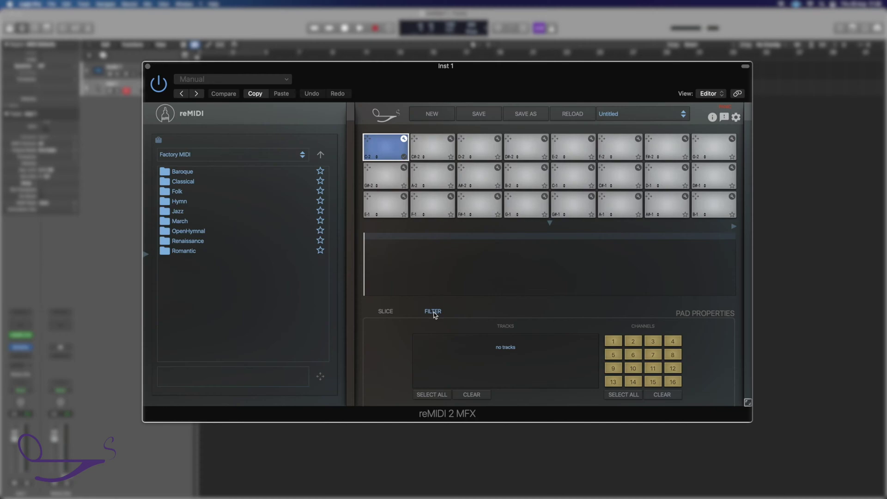
left_click(387, 313)
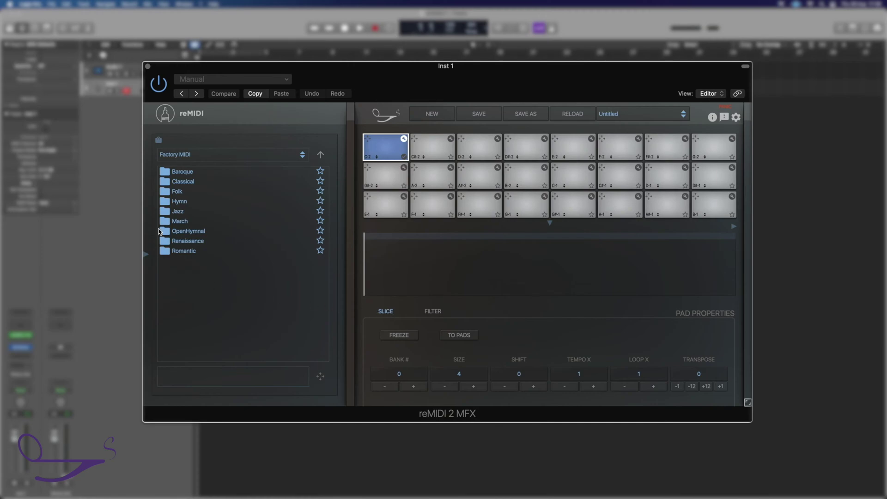
Step: Load BachJS - bwv851_fugue06.mid from the Classical folder onto the C-2 pad
left_click(184, 182)
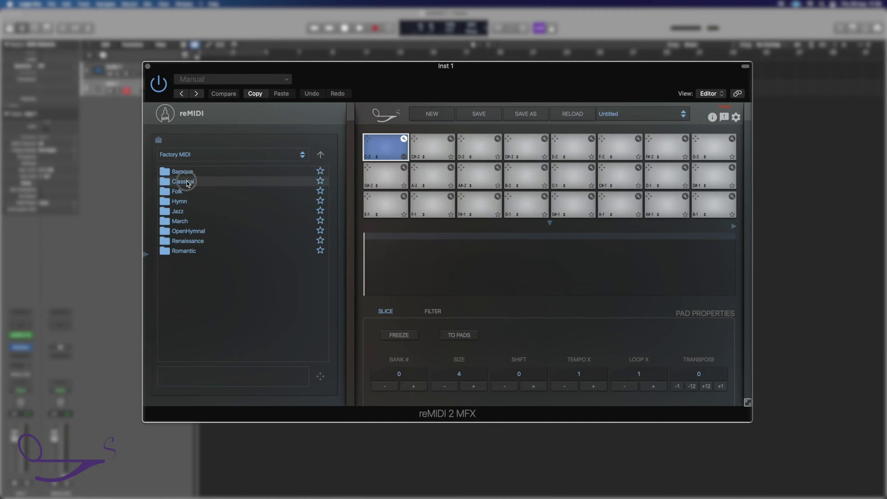
double_click(184, 182)
left_click(183, 206)
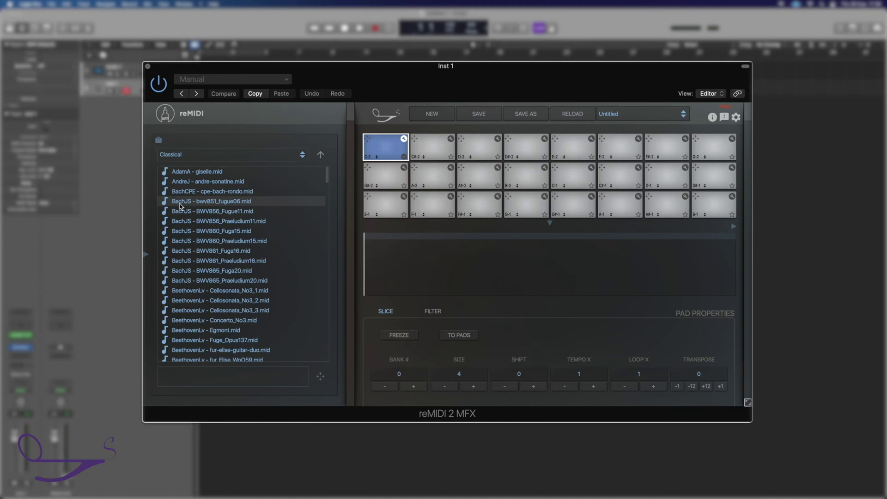
double_click(180, 203)
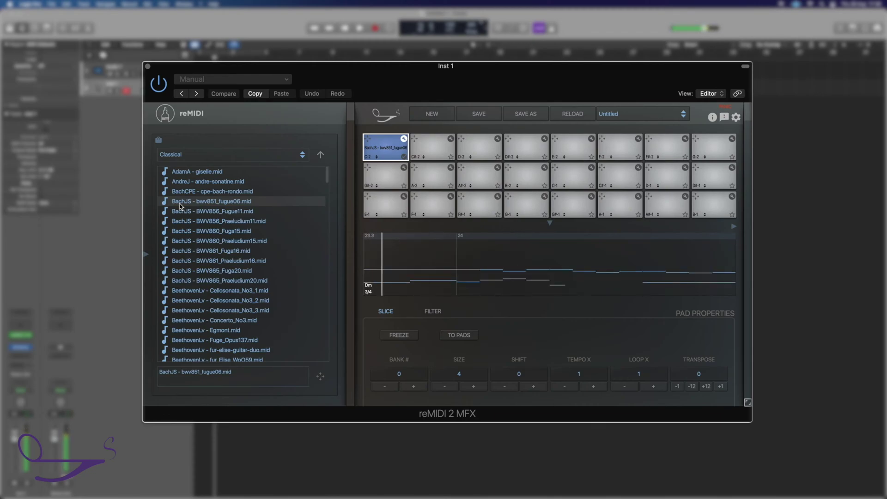
Step: Set the C-2 pad's Tempo X to 0.5 and audition the fugue slices
key("space")
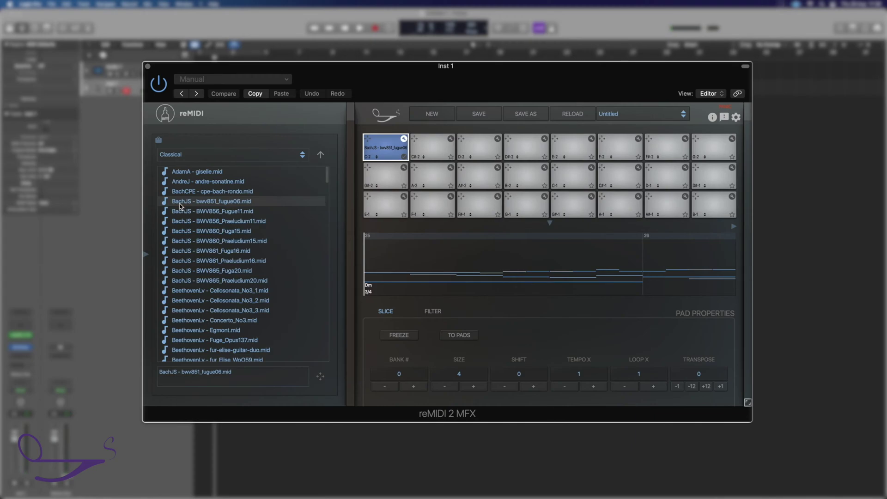
key("space")
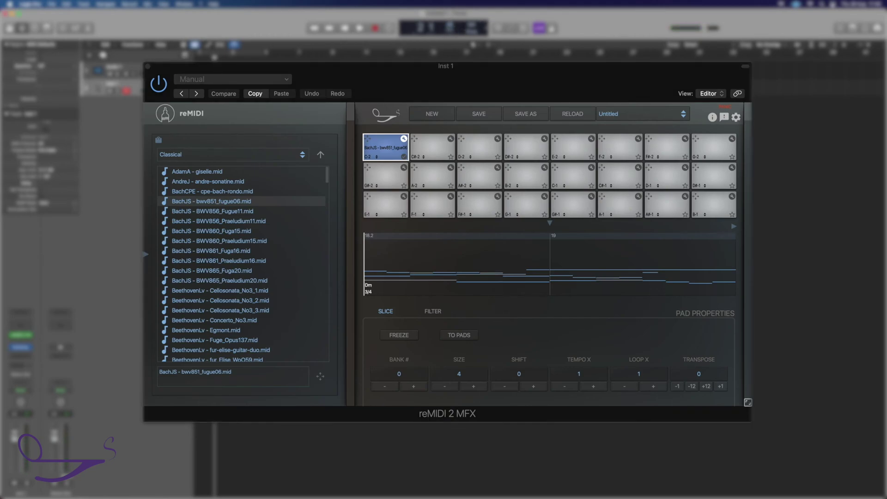
key("space")
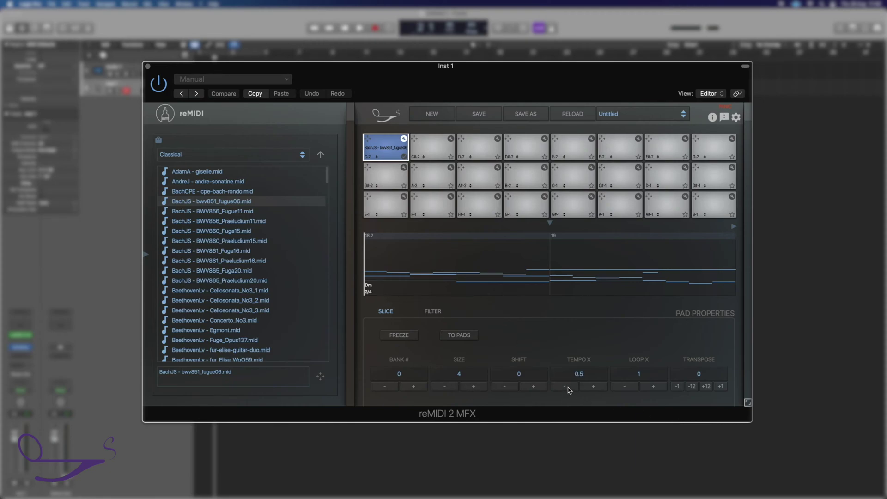
key("space")
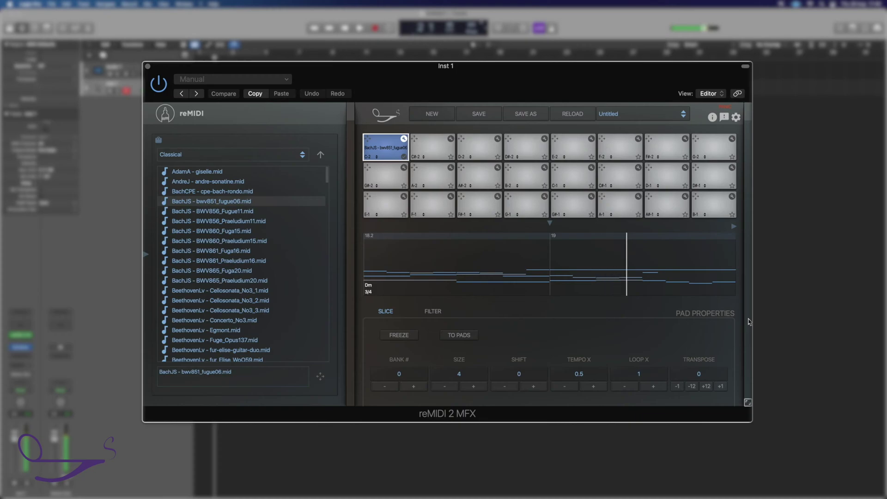
key("space")
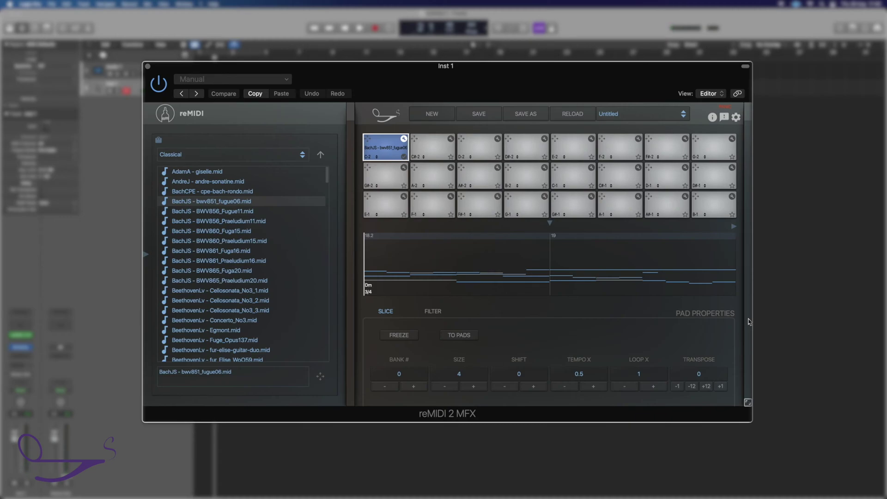
key("space")
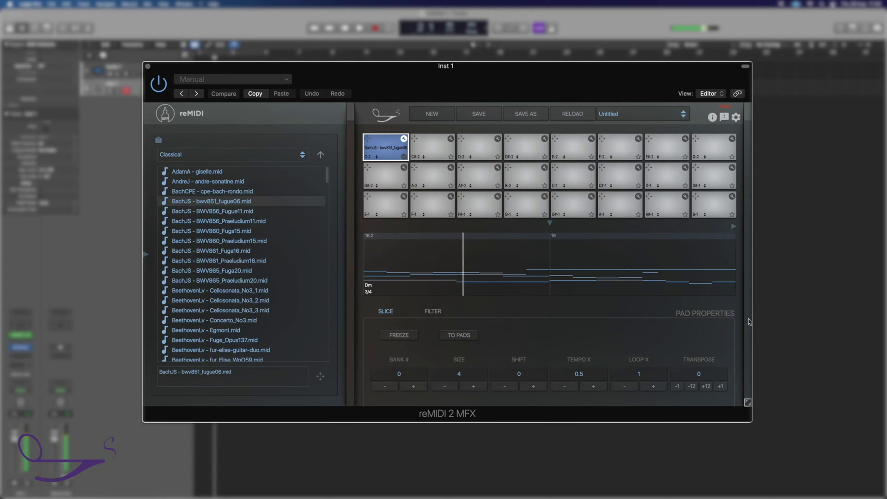
key("space")
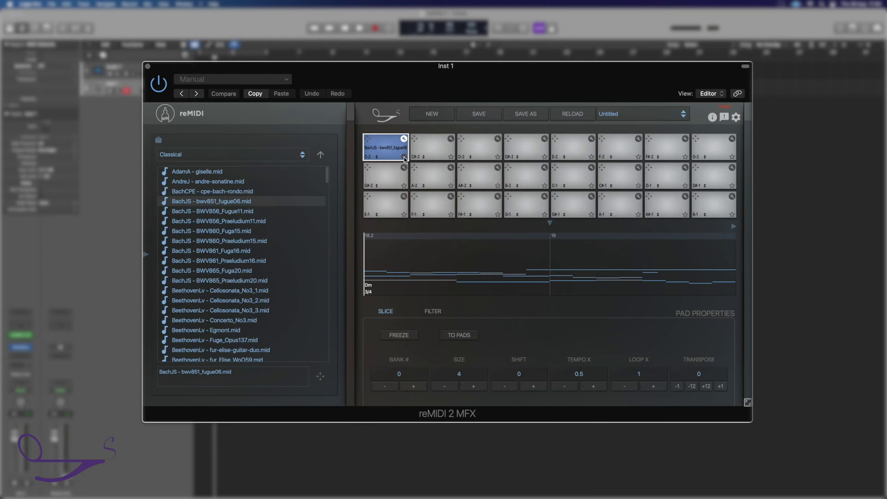
Step: Audition the C-2 pad and distribute the fugue's slices across all the pads
left_click(405, 158)
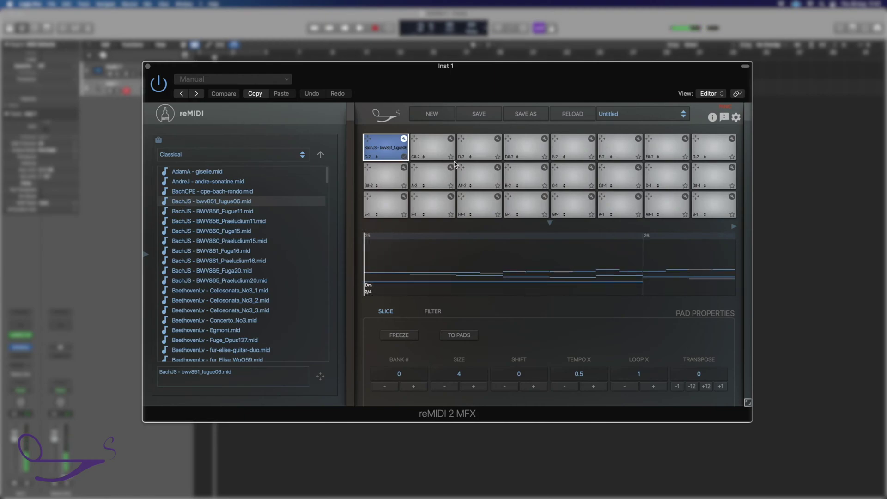
left_click(385, 149)
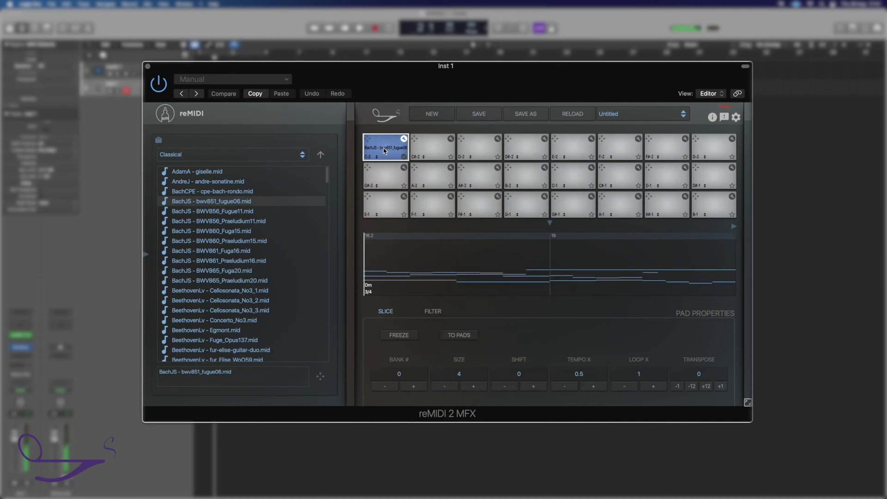
left_click(463, 337)
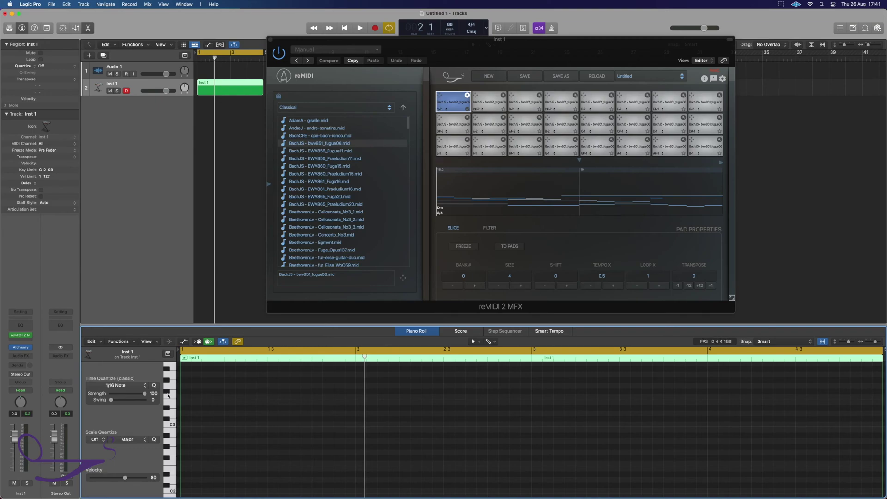
Step: Draw a note at bar 1 of the Inst 1 region and place it at C-1 with a one-bar length
scroll(258, 440, "down", 10)
left_click(249, 495)
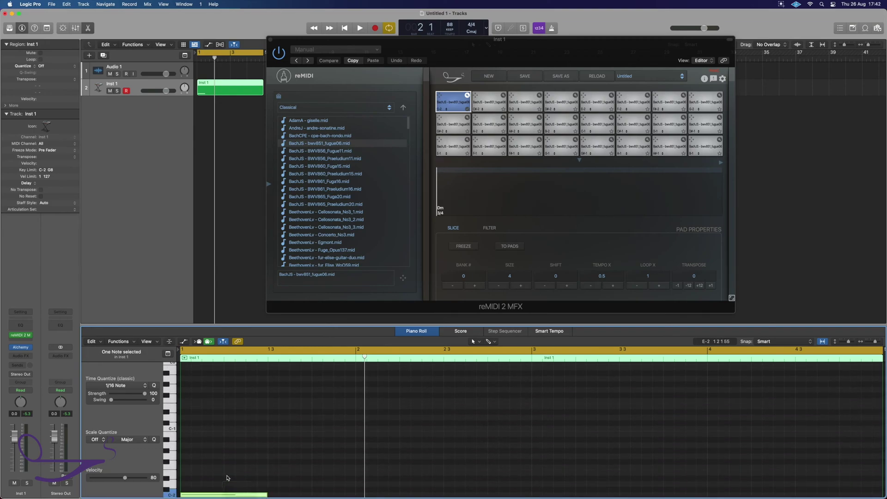
left_click(219, 496)
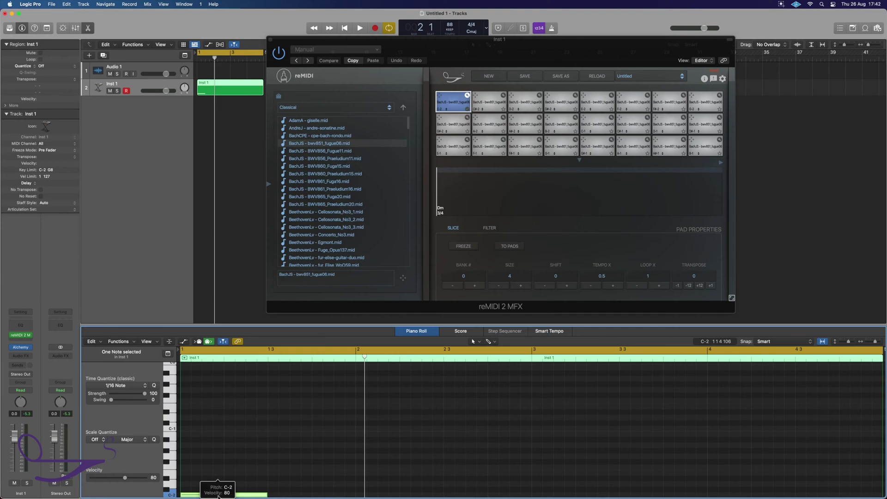
left_click_drag(218, 496, 248, 492)
left_click(202, 492)
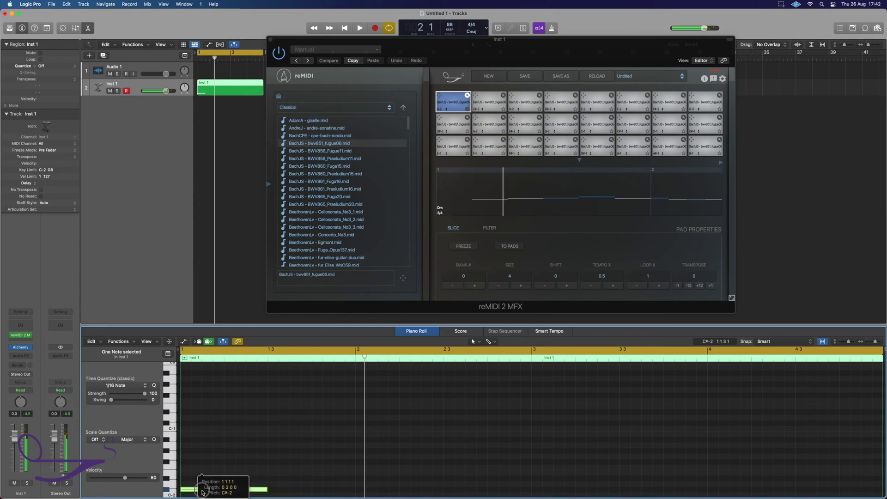
left_click_drag(202, 491, 236, 427)
Step: Add one-bar notes at C#-1, D-1 and D#-1 on bars 2, 3 and 4 and play the region back
left_click(233, 423)
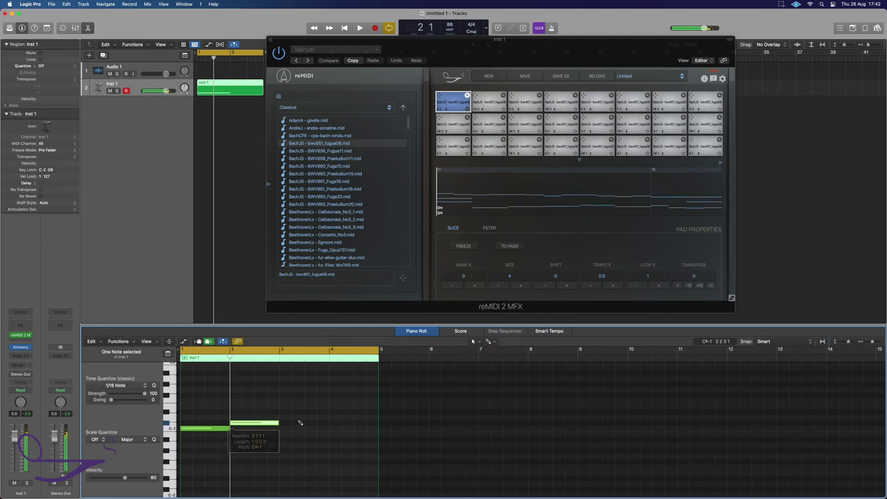
left_click(284, 418)
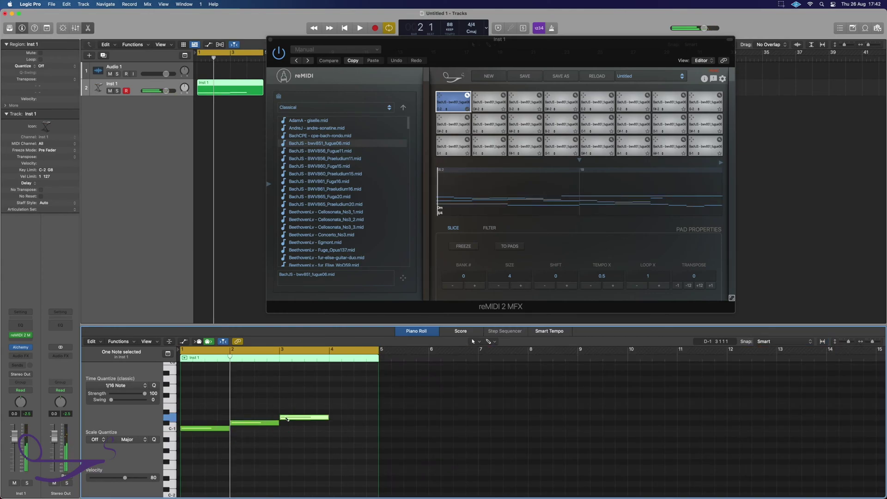
left_click(333, 413)
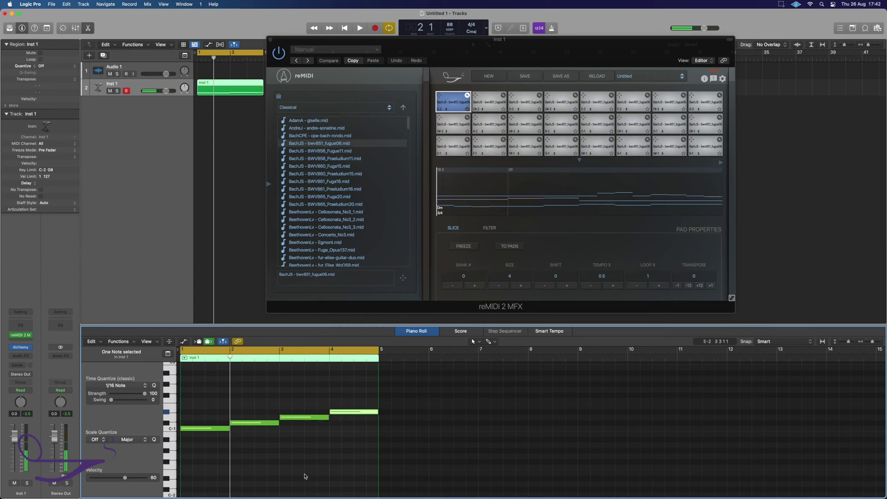
key("space")
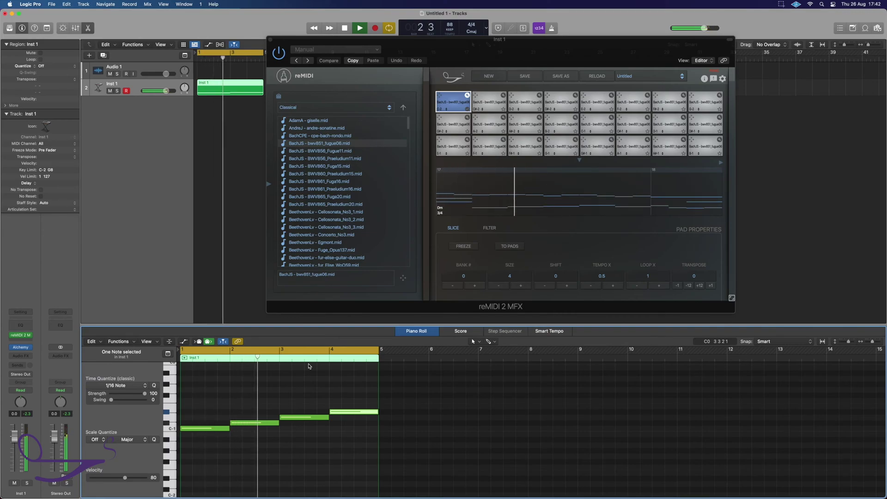
key("space")
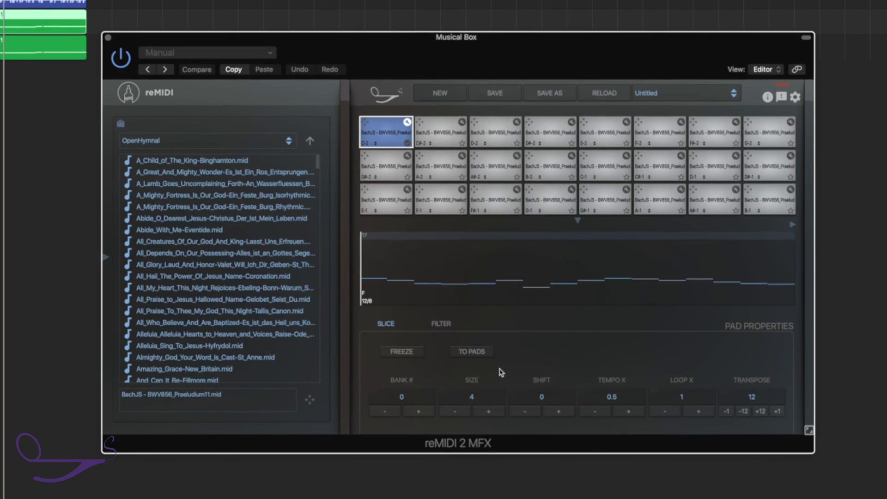
Step: Audition the slice on the C#-2 pad in the Musical Box plug-in window
left_click(439, 127)
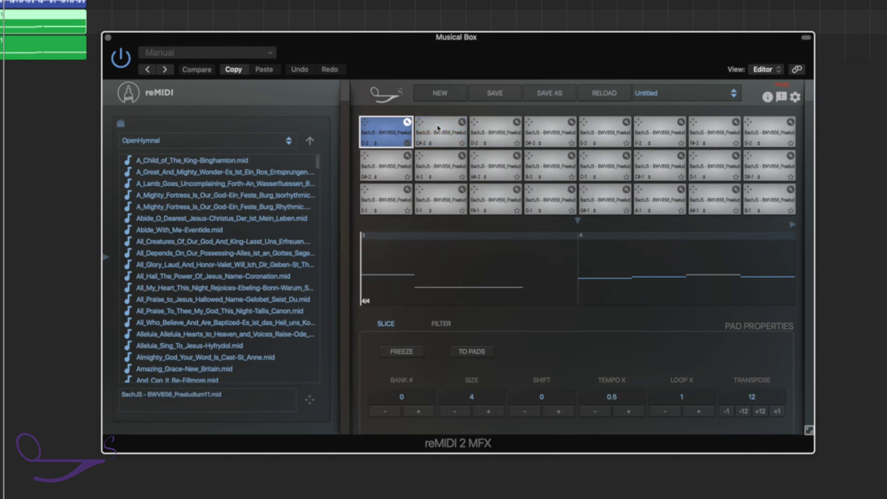
left_click(463, 124)
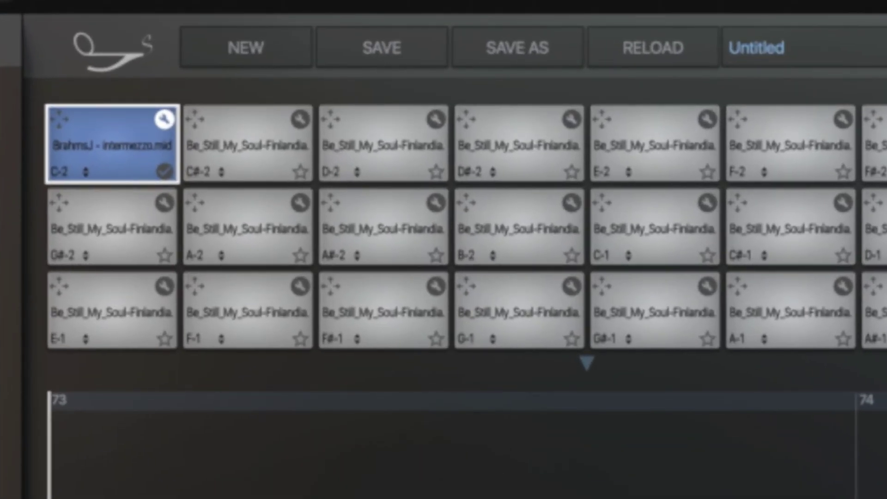
Step: Toggle the C-2 pad's edit mode off and on twice to compare both states
left_click(164, 120)
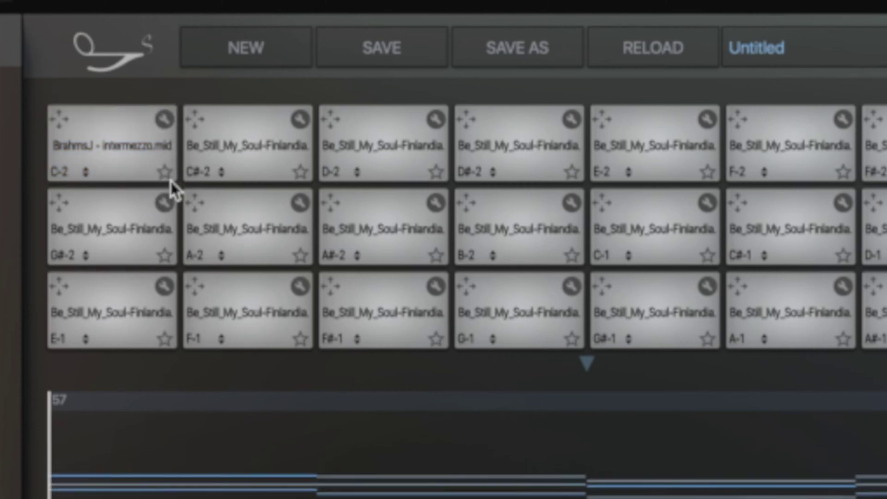
left_click(165, 121)
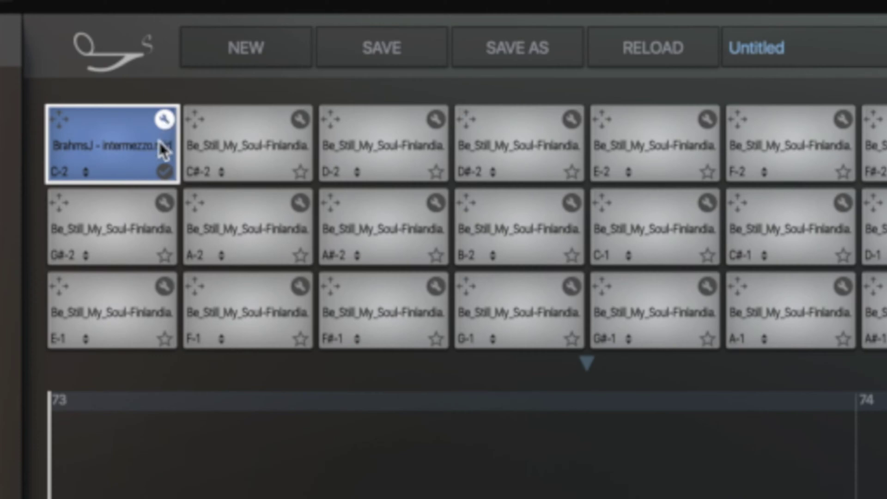
left_click(165, 120)
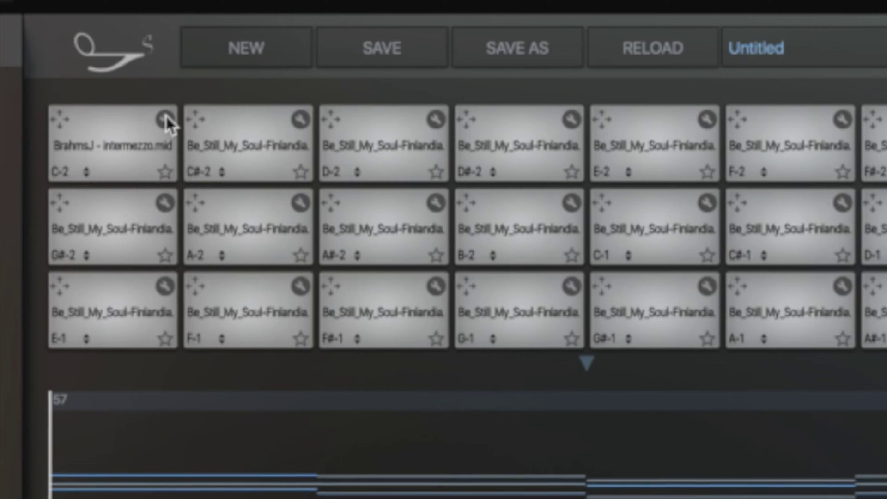
left_click(166, 118)
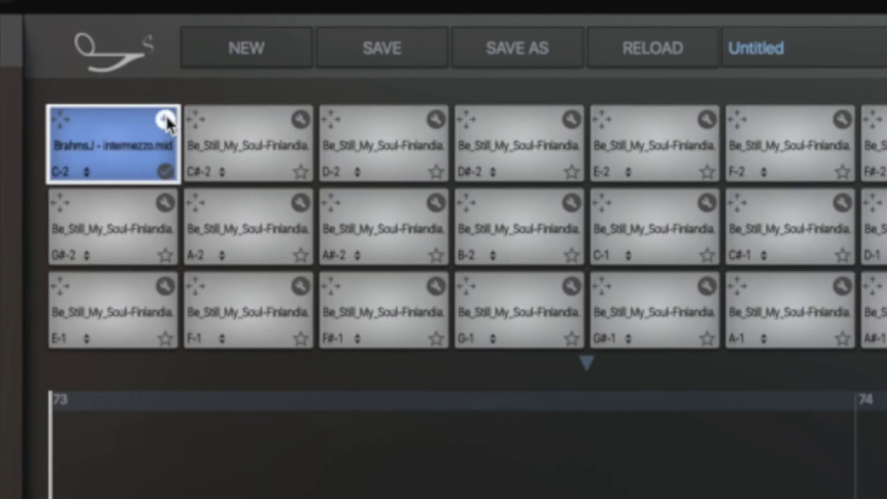
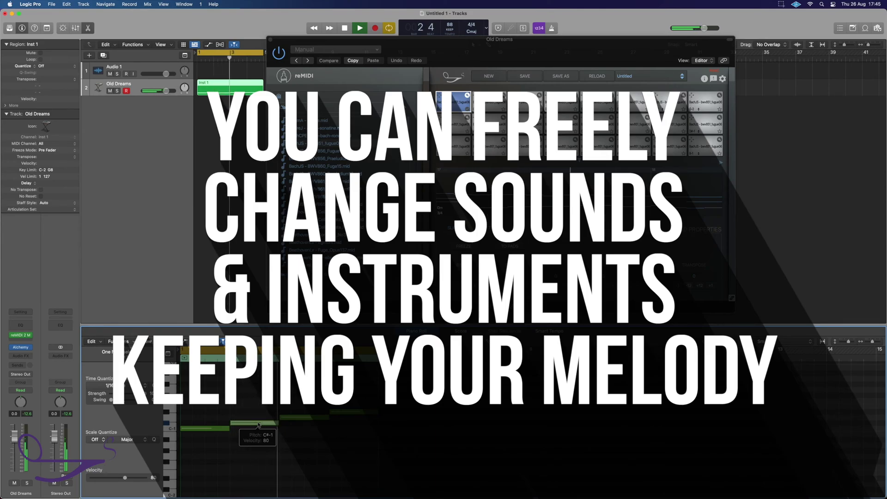
Step: Stop playback and delete the four notes from C-1 to D#-1 in the Inst 1 region
key("space")
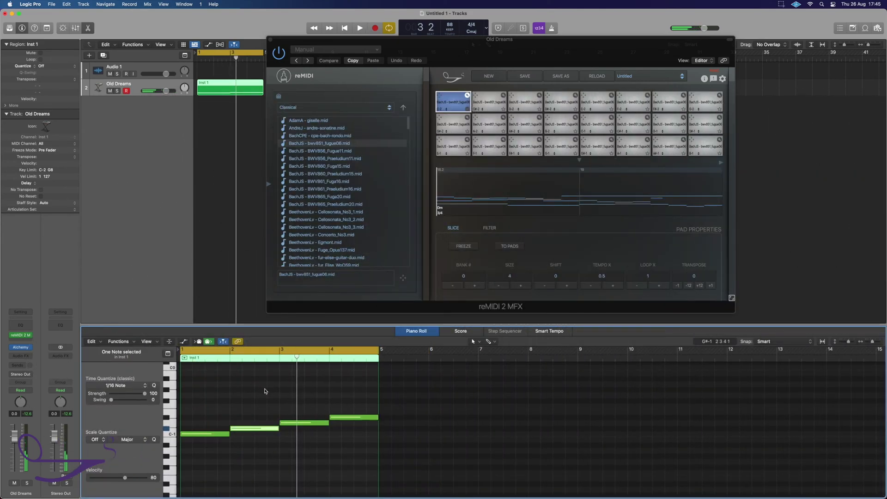
key("super+Left")
left_click_drag(309, 444, 202, 401)
scroll(202, 401, "up", 5)
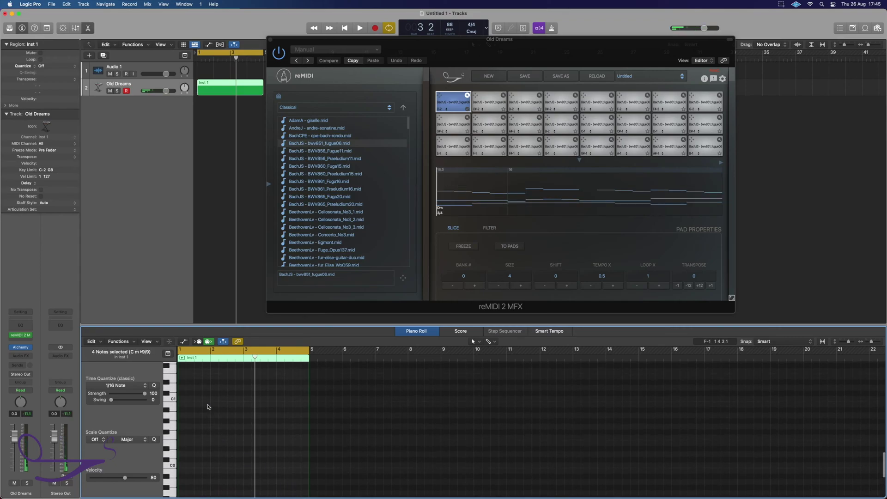
Step: Audition the fugue slices triggered by the piano roll keys from C1 upward
left_click(173, 400)
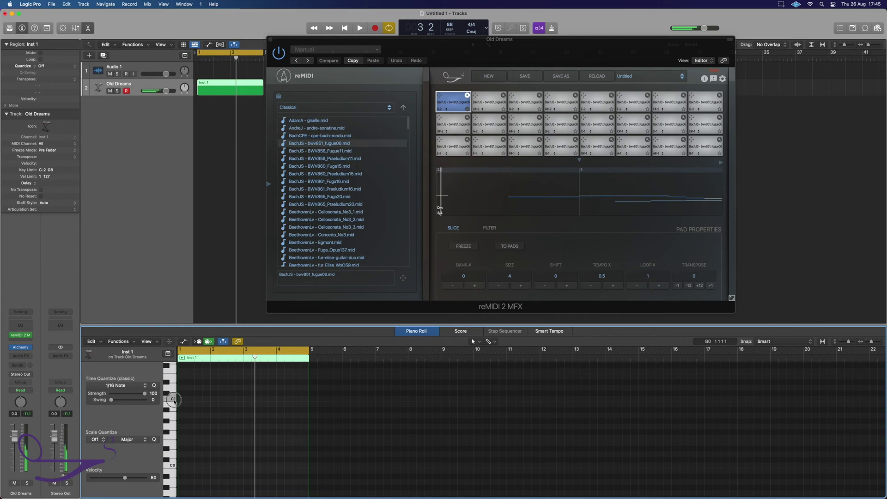
left_click(175, 390)
left_click(174, 378)
left_click(174, 390)
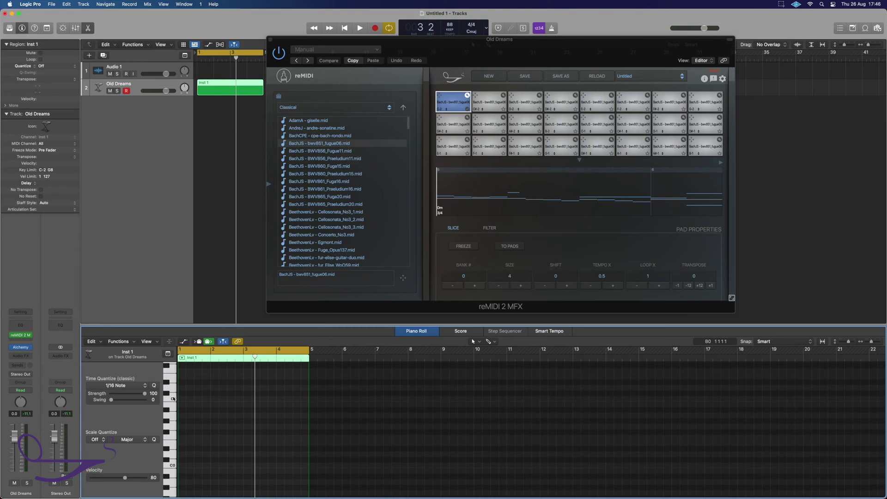
left_click(173, 398)
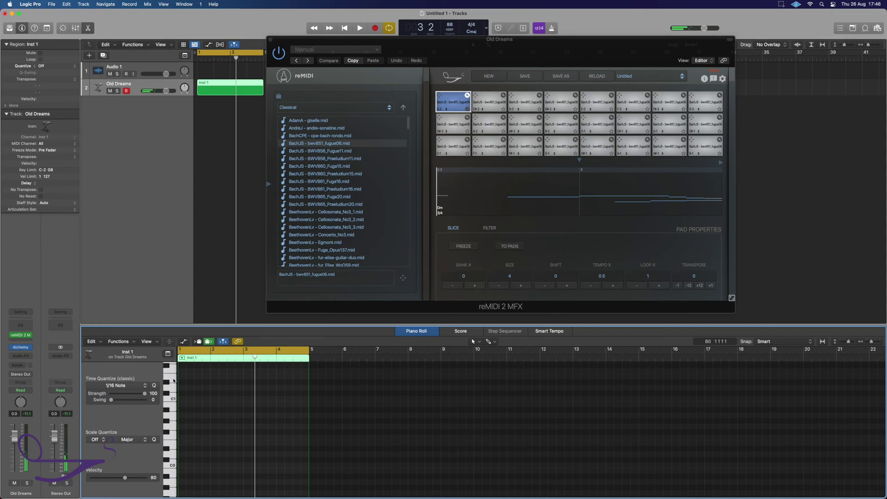
left_click(174, 381)
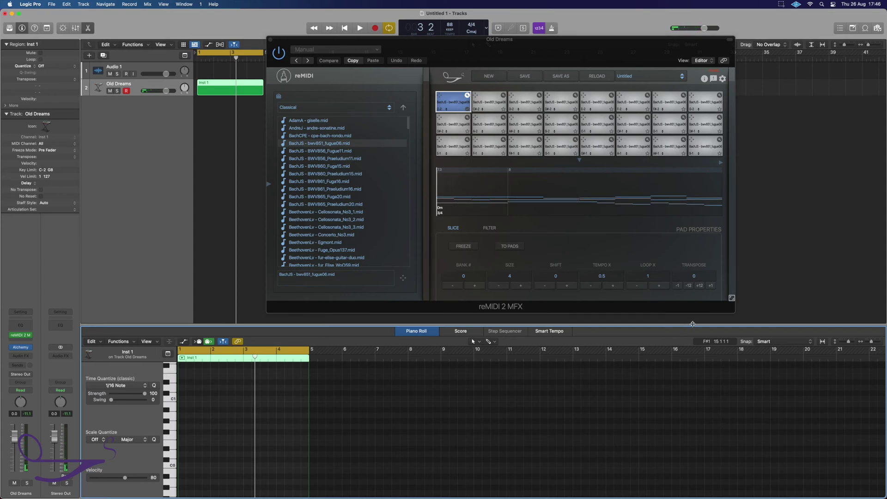
Step: Set the slices' Transpose to 12 and audition them again on the keys from C1 upward
left_click(700, 286)
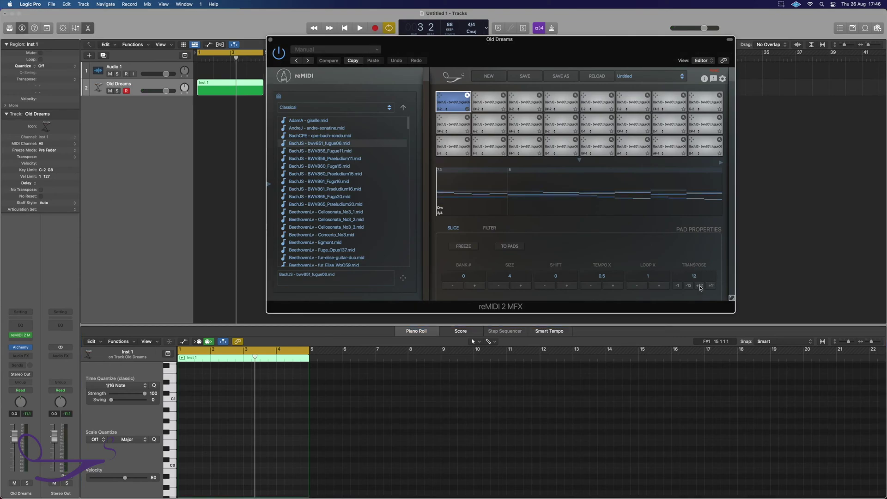
left_click(172, 399)
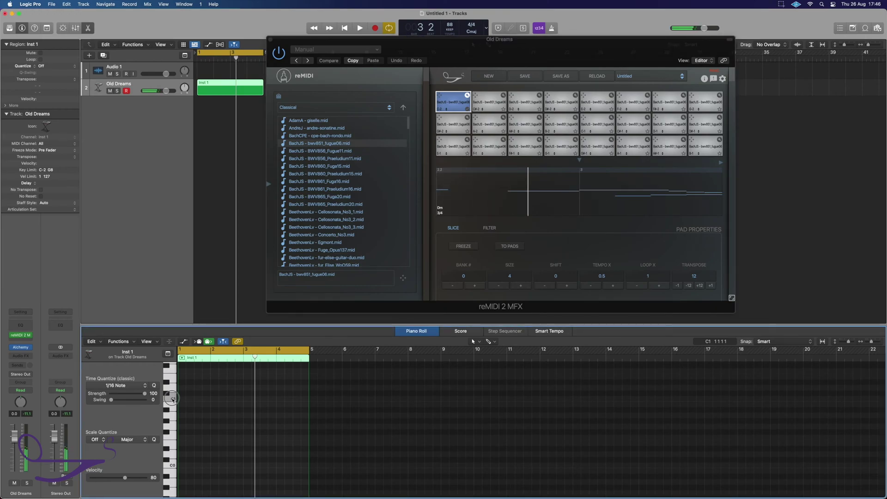
left_click(174, 392)
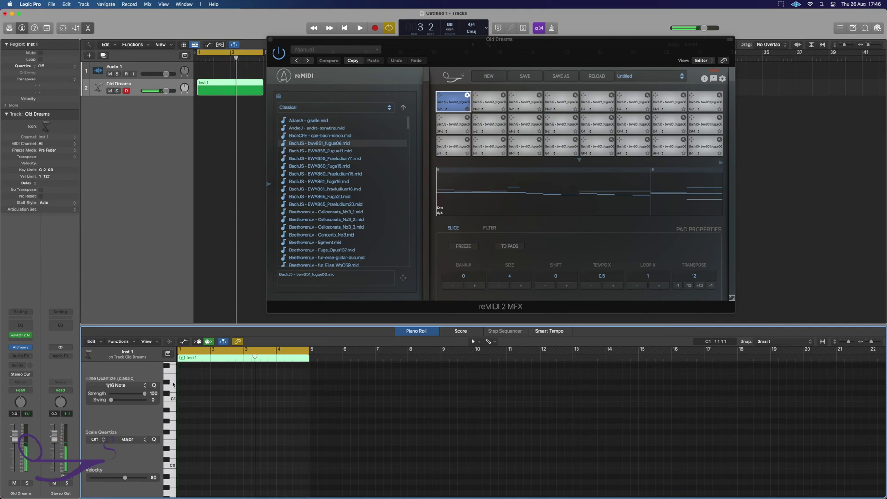
left_click(174, 382)
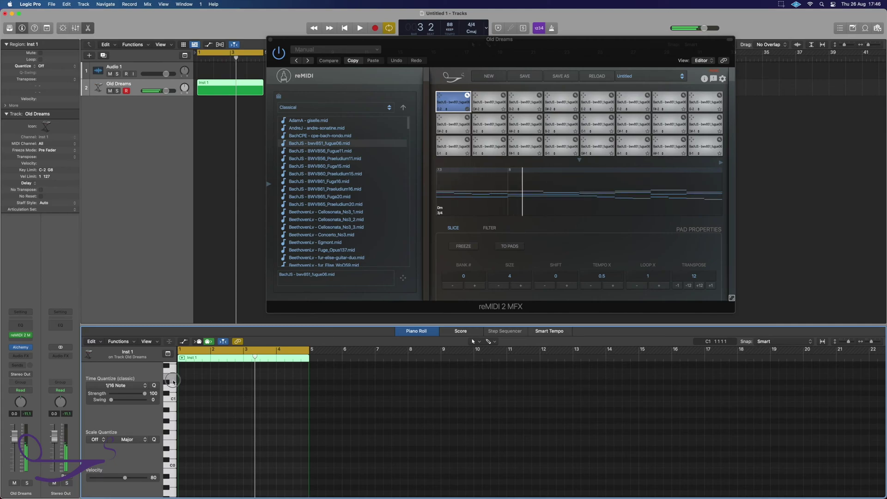
left_click(172, 374)
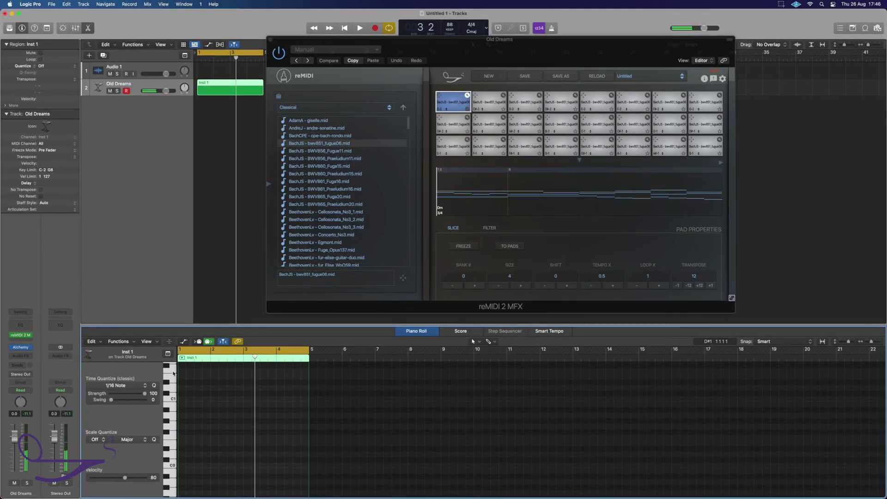
Step: Audition the slices on higher piano roll keys, up to around F2
scroll(174, 372, "up", 3)
left_click(174, 392)
scroll(173, 382, "up", 1)
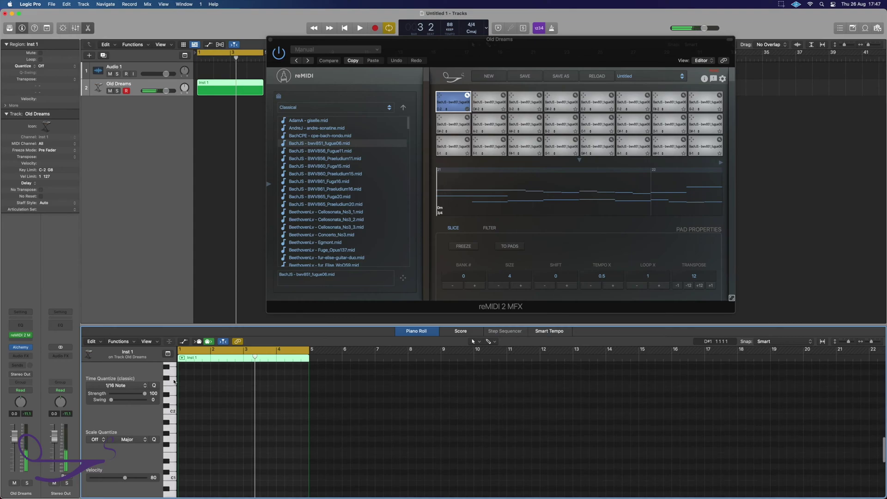
left_click(167, 379)
left_click(170, 383)
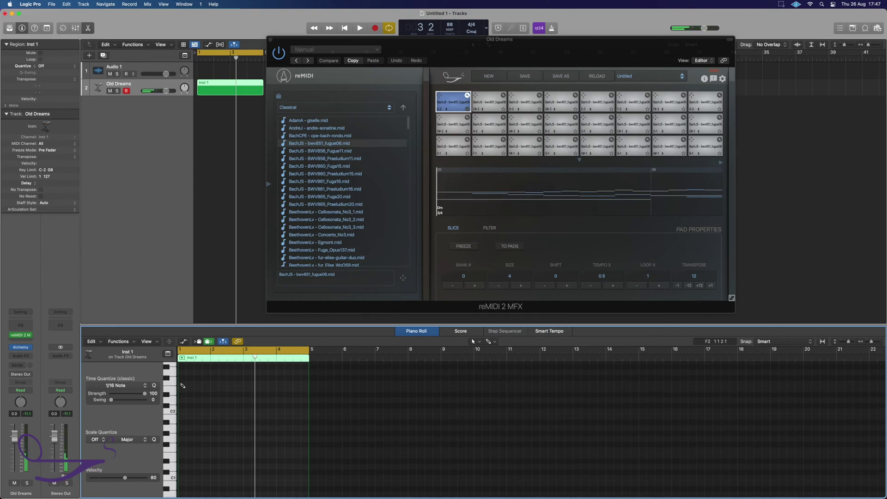
Step: Draw a two-beat and a one-bar note at F2 from bar 1, add a one-bar G2 note after them, and play back
left_click(190, 384)
left_click_drag(191, 386, 233, 384)
key("space")
key("space")
left_click(228, 378)
key("space")
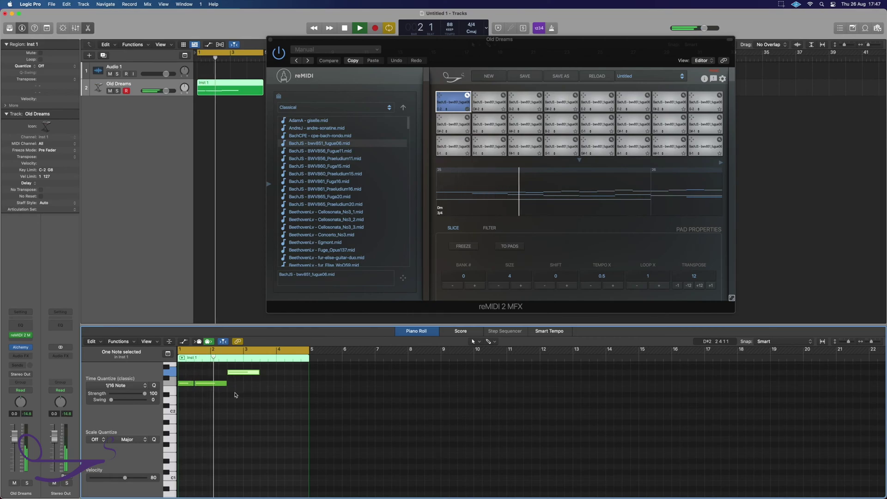
key("space")
Step: Shorten the second F2 note to three beats, move the G2 note back to its end, and play the result
mouse_move(227, 385)
left_mouse_down()
mouse_move(218, 385)
mouse_move(225, 377)
left_mouse_up()
left_click(234, 373)
key("space")
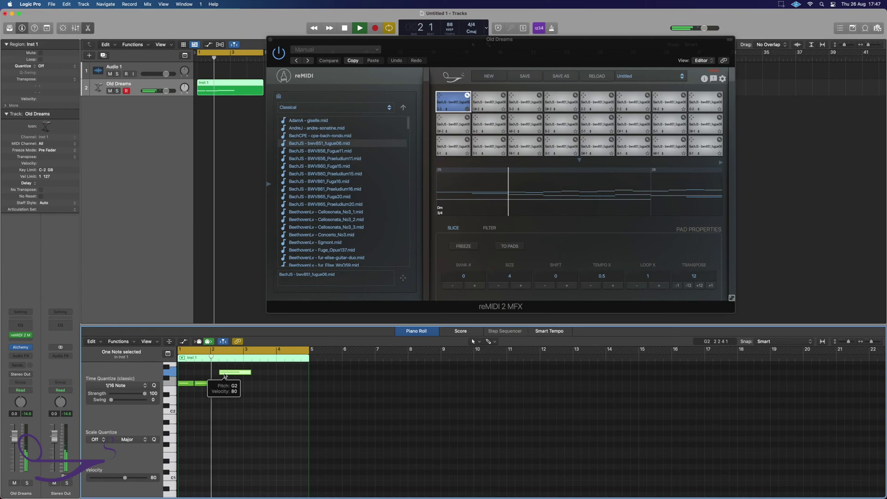
key("space")
Step: Shorten the G2 note to three beats, raise it to G#2, and play the region back
left_click_drag(248, 374, 231, 370)
key("space")
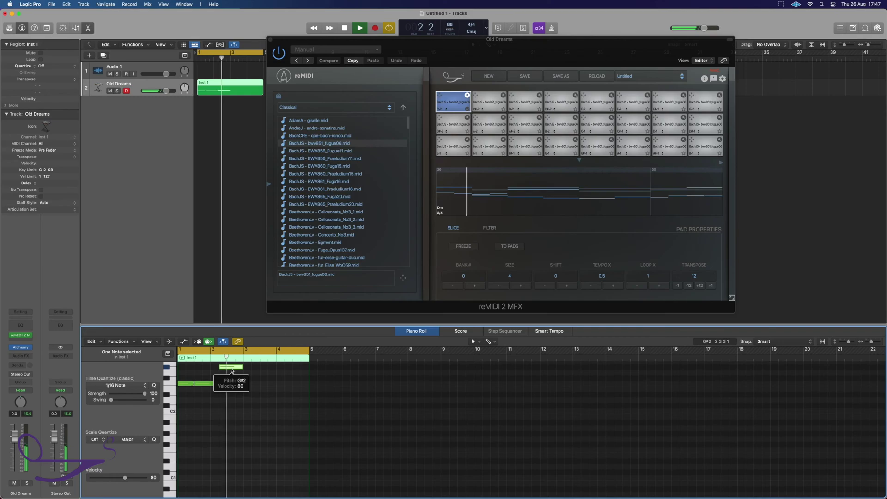
key("space")
Step: Try the third note at E2 and settle it on D2, playing the region after each move
left_click_drag(230, 369, 230, 390)
key("space")
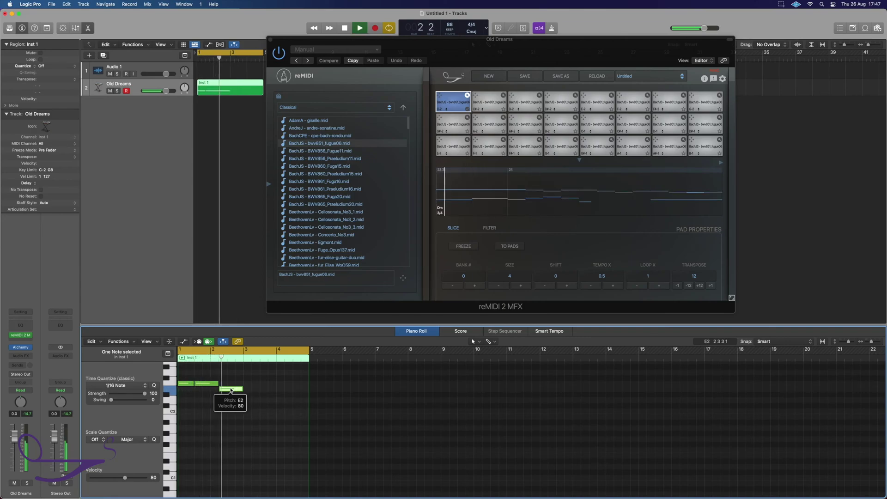
key("space")
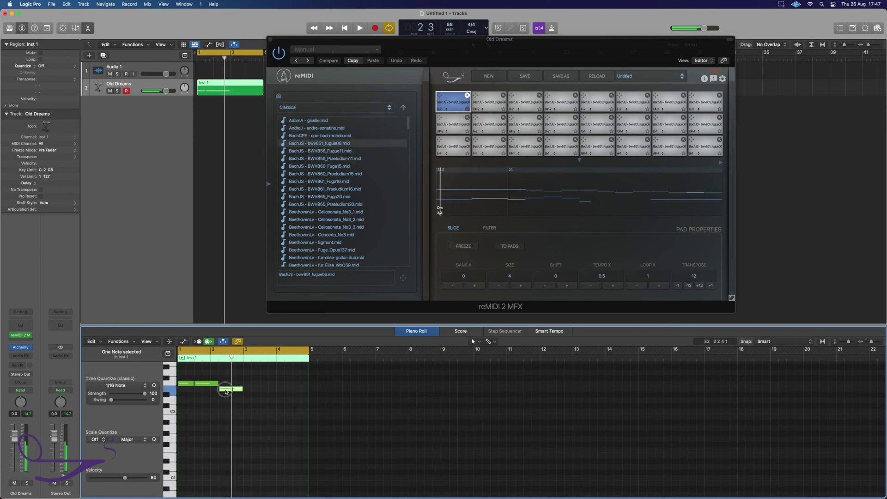
left_click_drag(225, 392, 225, 400)
key("space")
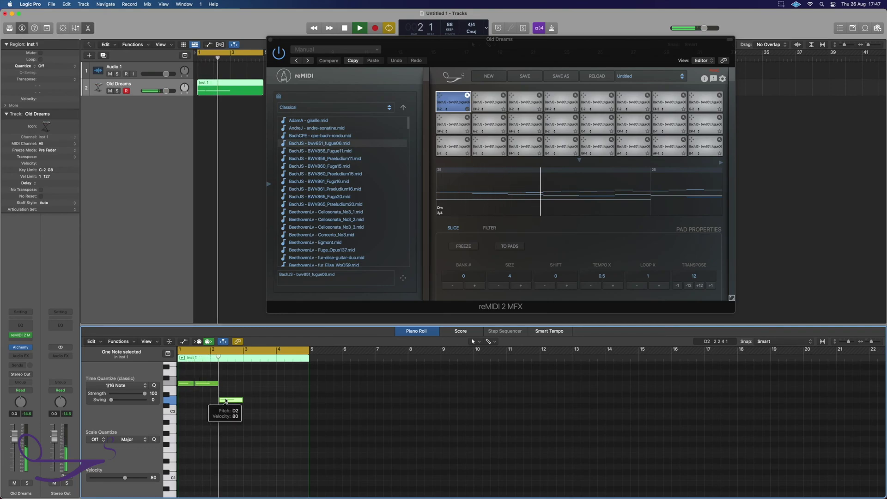
key("space")
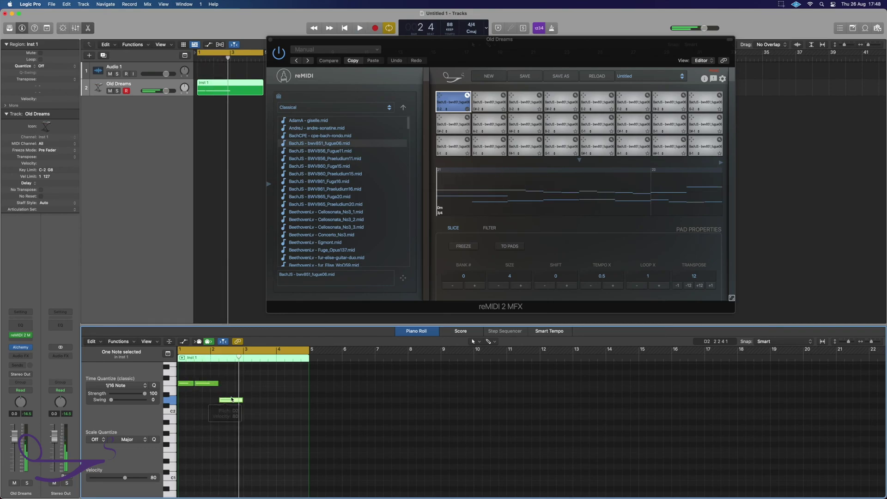
Step: Add a three-beat note at A2 on bar 3 and play back from late in bar 2
mouse_move(247, 406)
left_mouse_down()
mouse_move(250, 424)
mouse_move(252, 371)
left_mouse_up()
scroll(252, 371, "up", 3)
left_click_drag(253, 406, 253, 405)
left_click(236, 358)
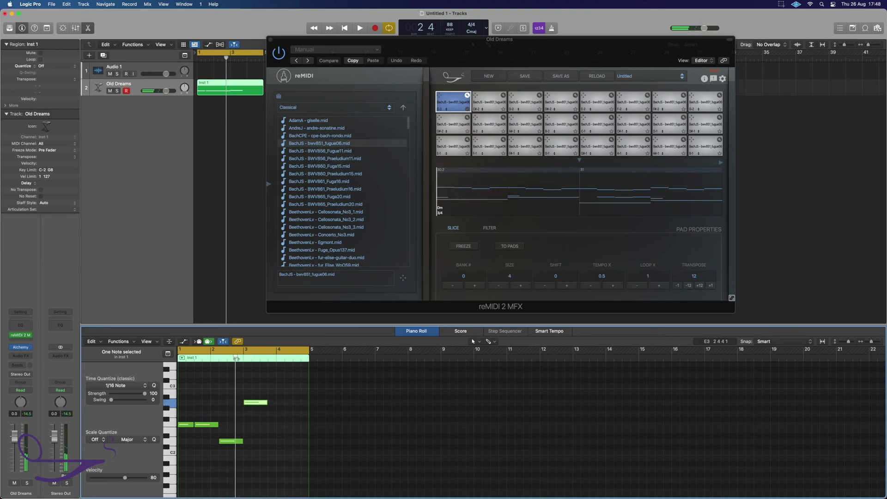
key("space")
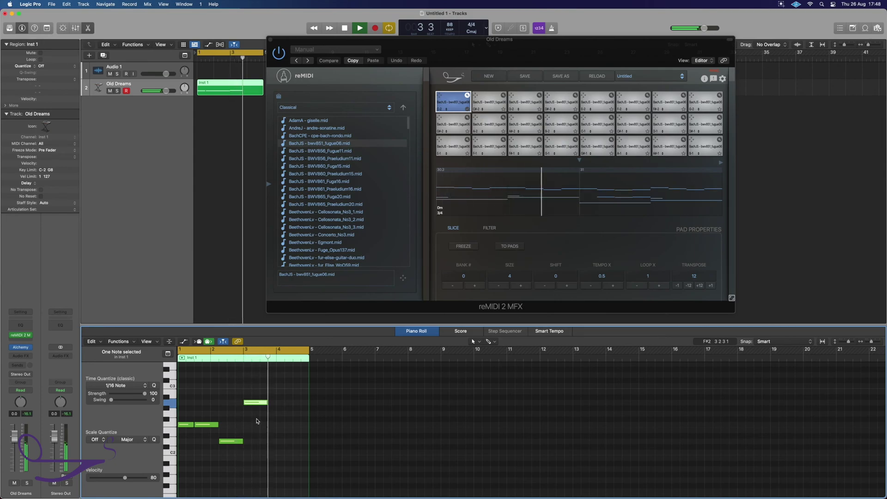
key("space")
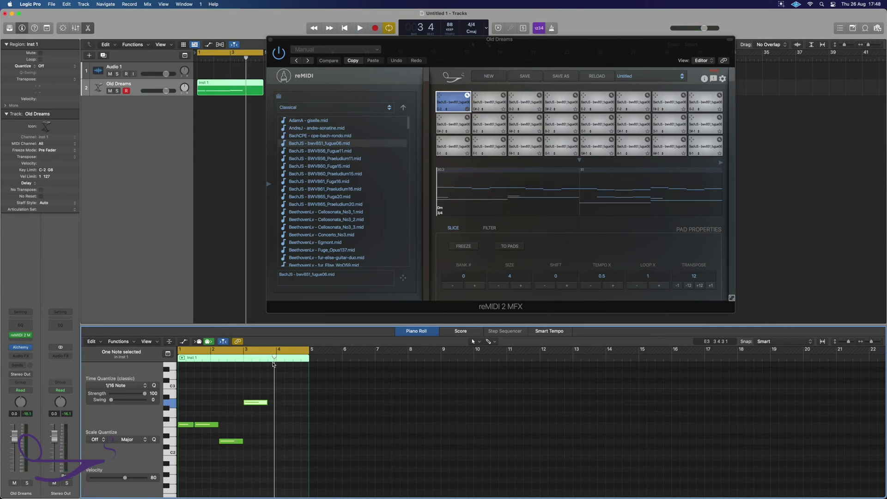
Step: Move the playhead to bar 3 beat 3, filter MIDI channel 1 out of the pads, and play back from there
left_click_drag(274, 357, 259, 357)
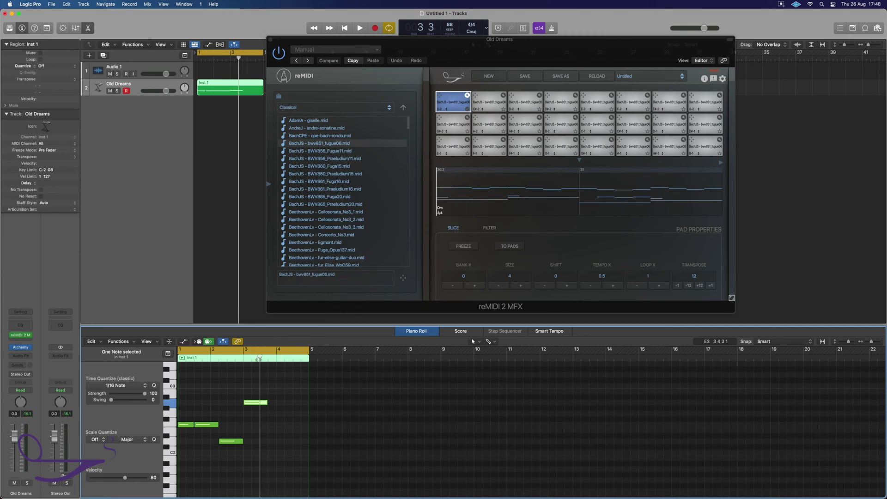
left_click(488, 228)
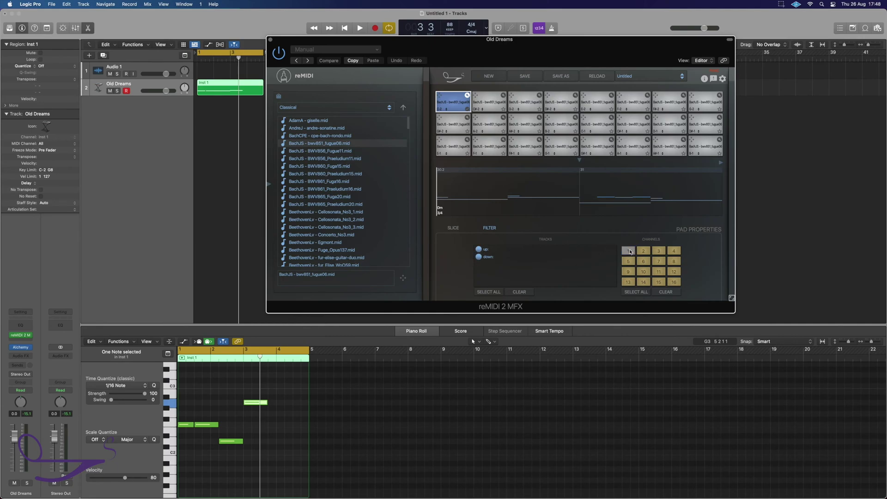
key("space")
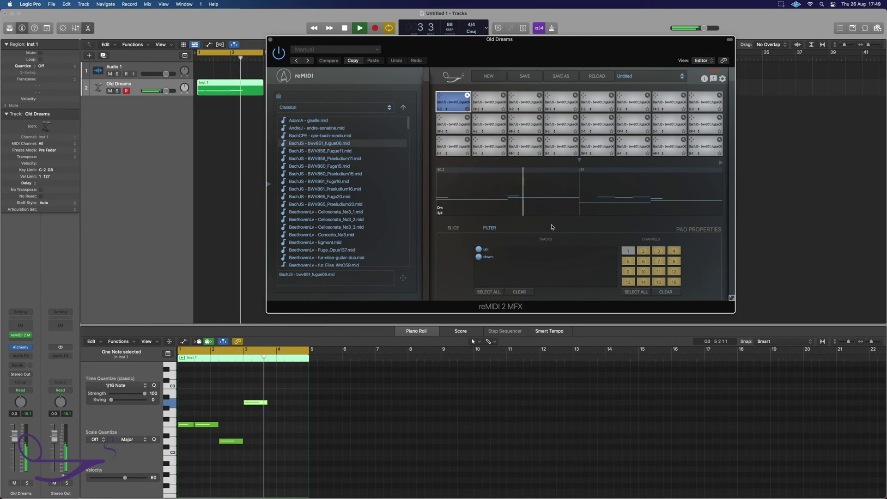
key("space")
Step: Shorten the bar 3 A2 note to one beat, repeat it on beat 2, add a two-beat G2 note on beat 3, and play back
left_click_drag(267, 404, 255, 405)
left_click(264, 416)
left_click(266, 416)
left_click_drag(267, 417, 274, 416)
key("space")
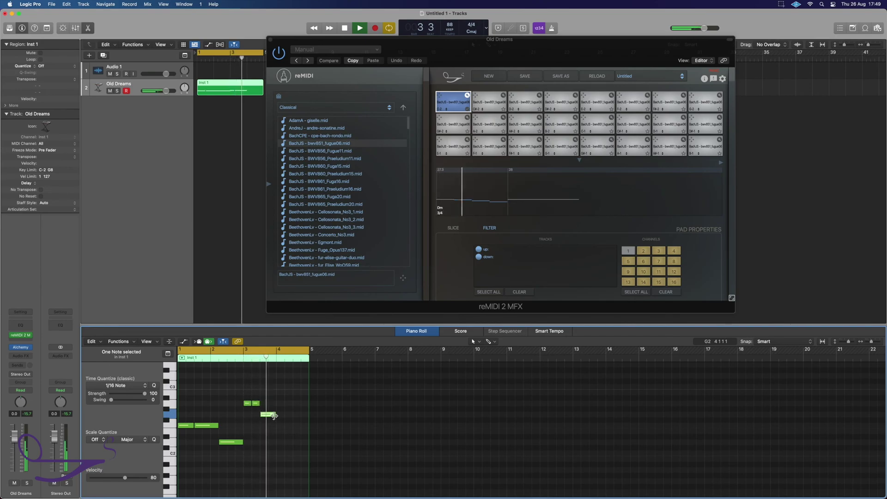
key("space")
Step: Add a one-bar note at B2 filling bar 4 and play the region through
left_click(279, 425, "super")
left_click_drag(280, 425, 301, 407)
key("space")
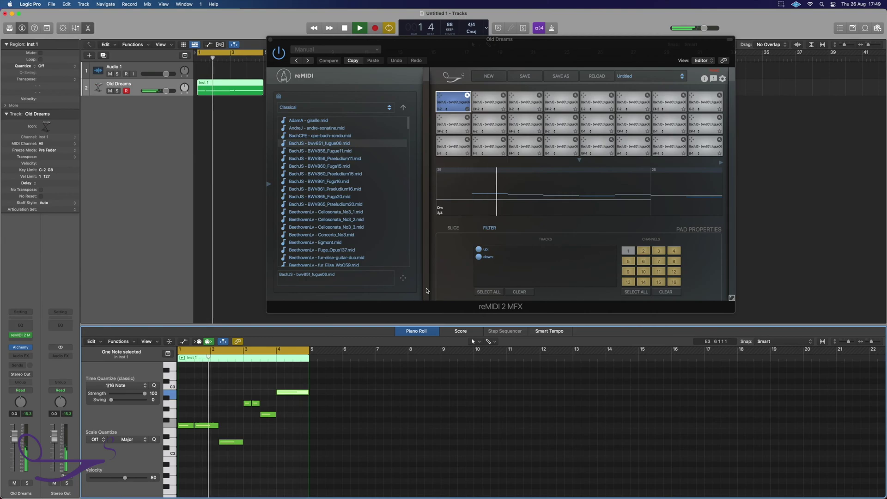
key("space")
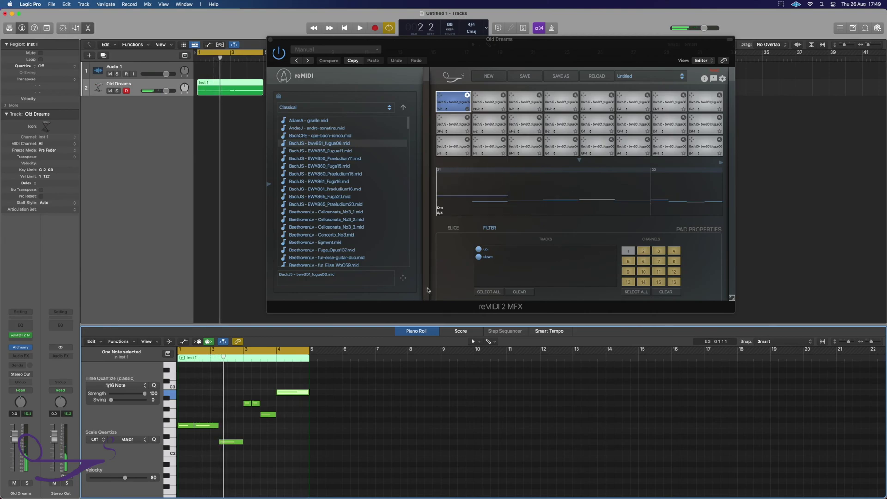
Step: Close the piano roll, load BachJS - BWV856_Praeludium11.mid into the reMIDI pads, show the slice settings, and play the region
key("e")
left_click_drag(508, 41, 526, 125)
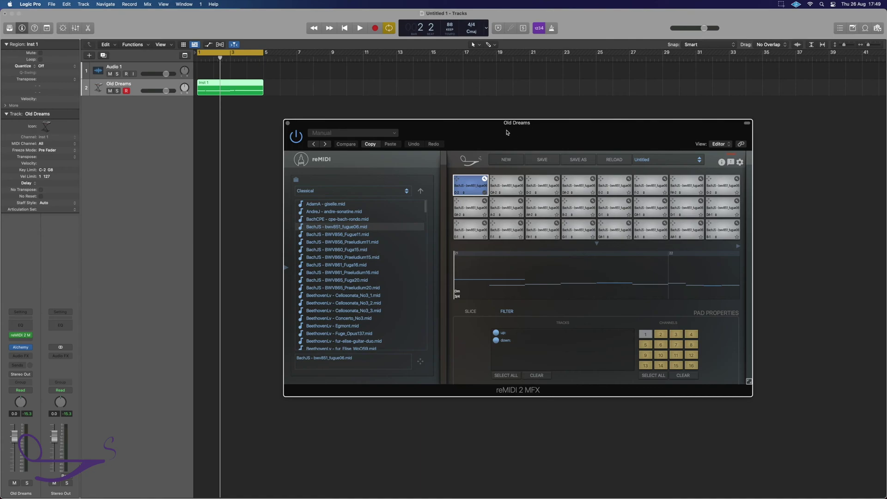
left_click(339, 243)
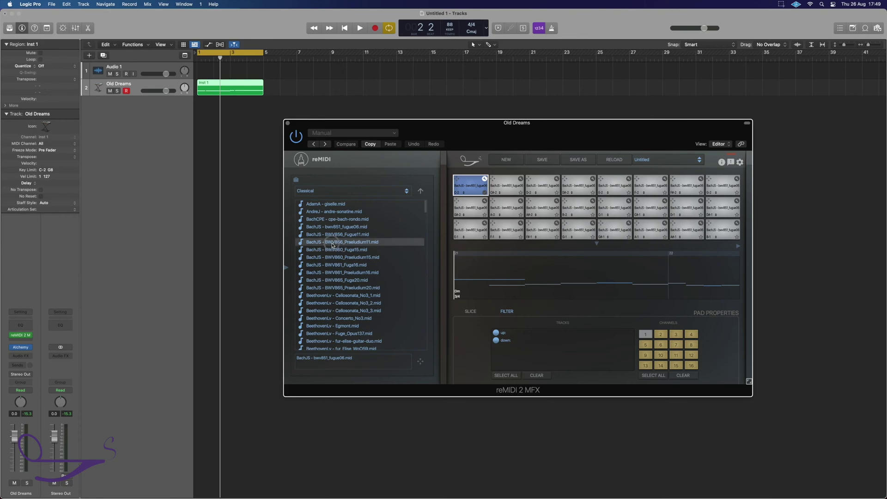
left_click(471, 311)
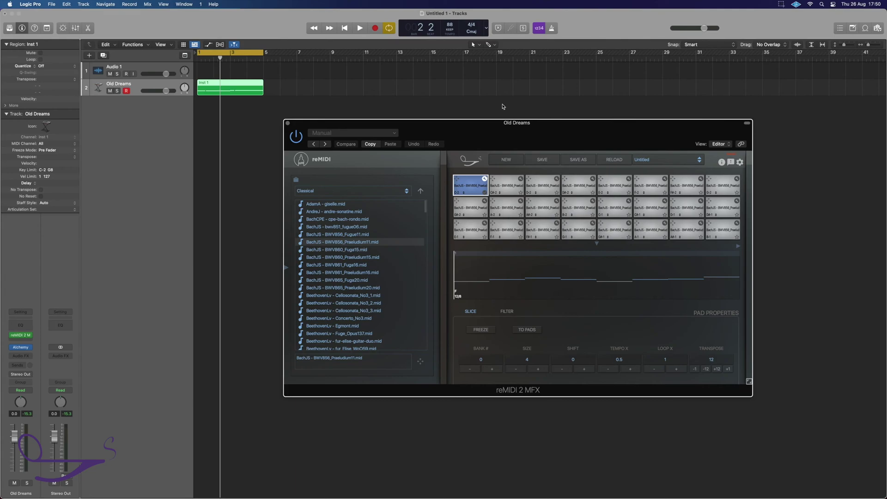
key("space")
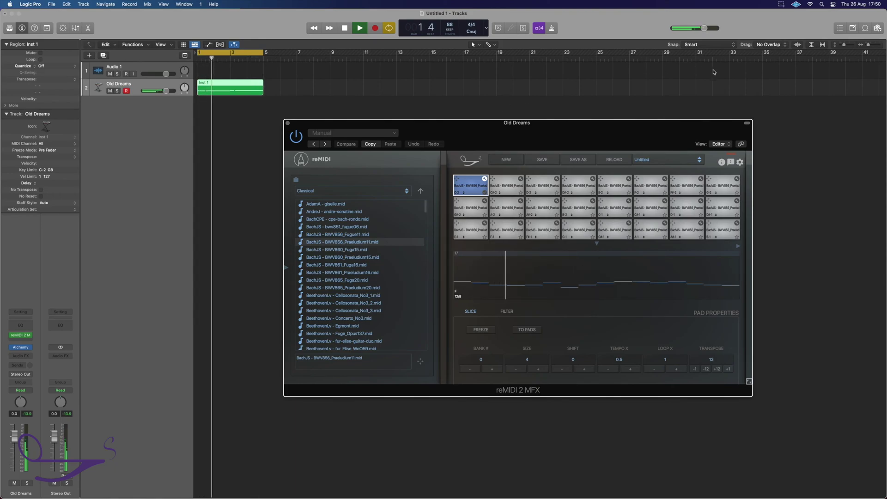
key("space")
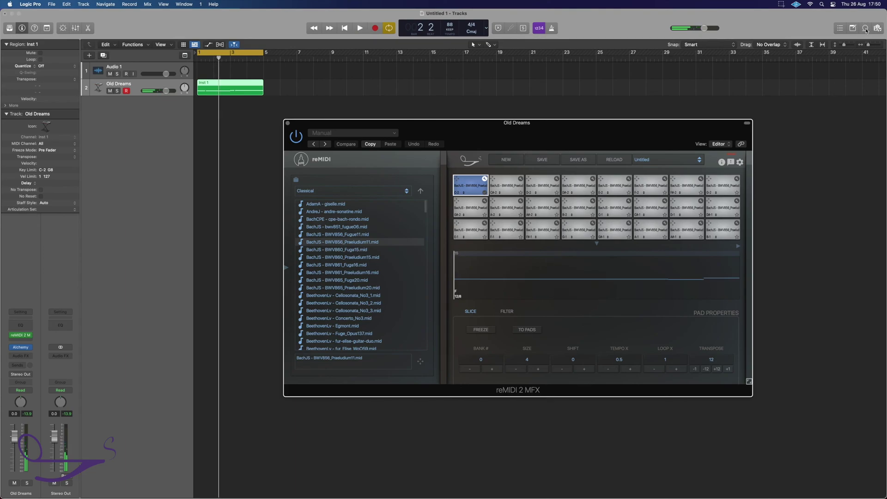
Step: Browse the Apple Loops filtered to All Drums and the Hip Hop genre, sorted by tempo
left_click(865, 28)
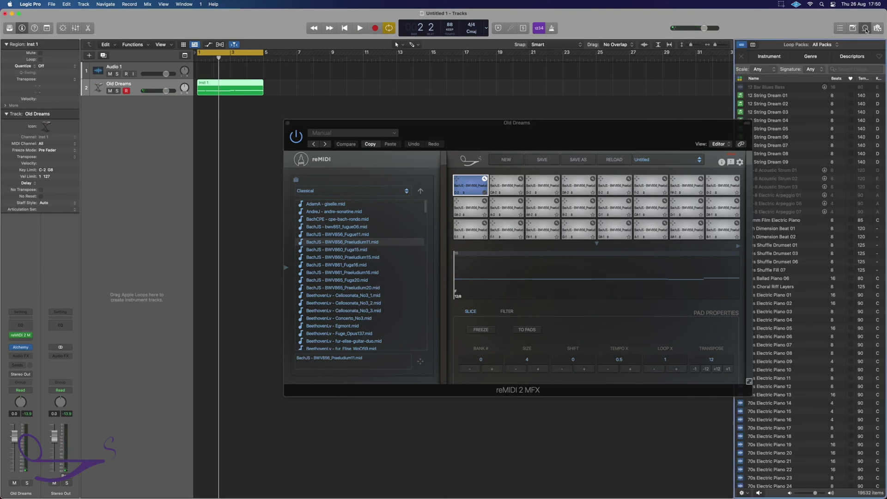
left_click(769, 56)
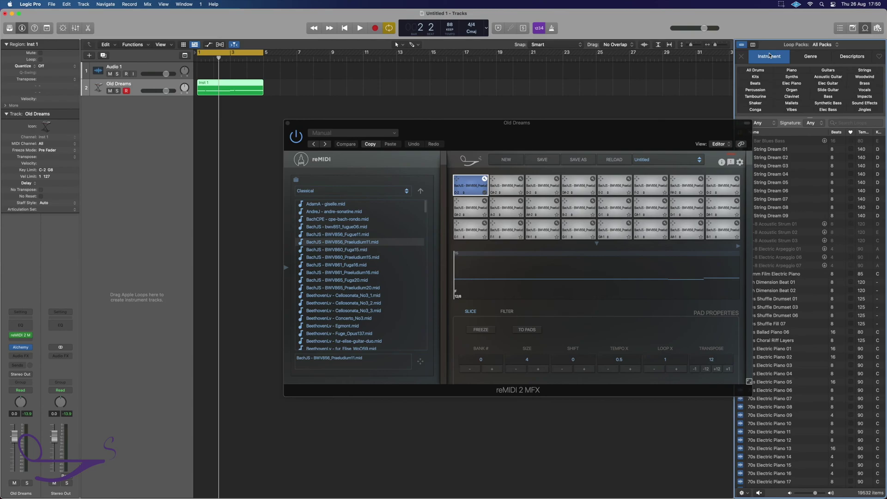
left_click(755, 70)
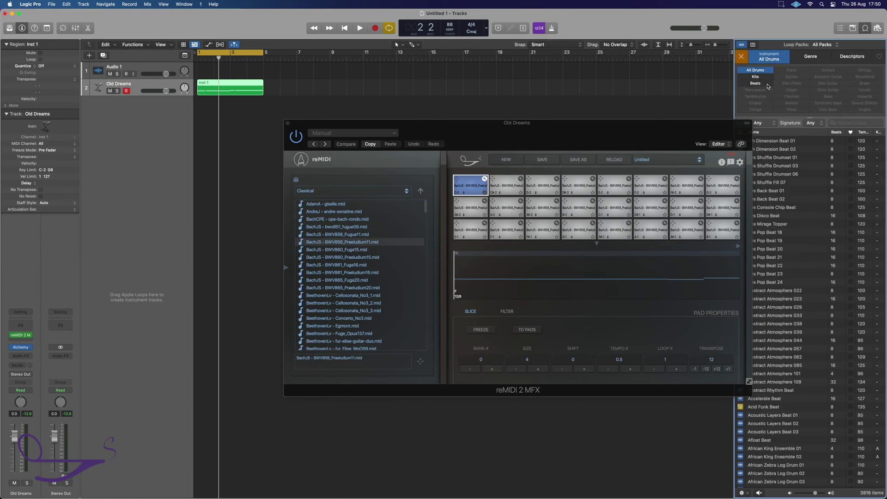
left_click(807, 60)
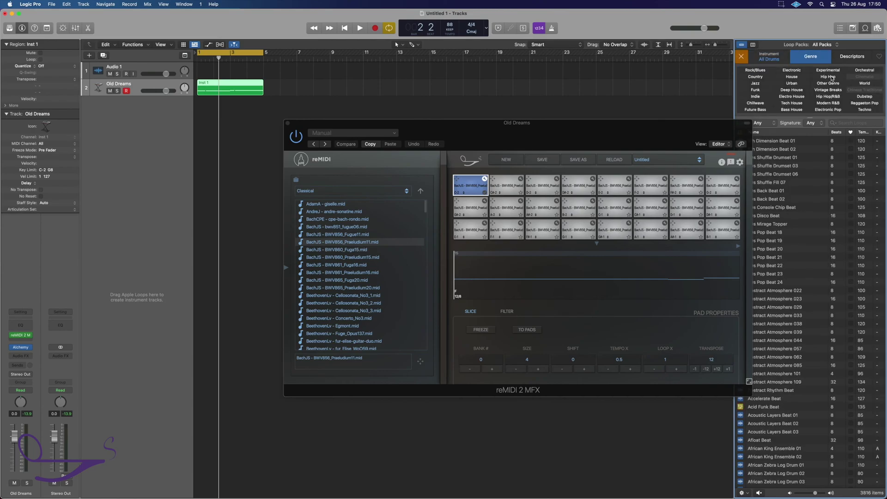
left_click(828, 77)
left_click(864, 132)
scroll(795, 277, "down", 15)
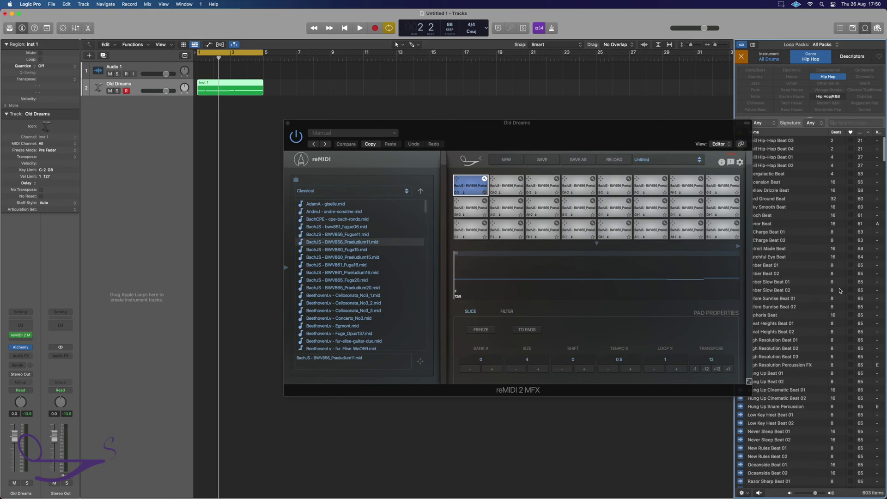
Step: Place the Ones and Twos Beat loop at bar 1 of the audio track, start playback, and close the loop browser
left_click_drag(773, 211, 197, 67)
key("space")
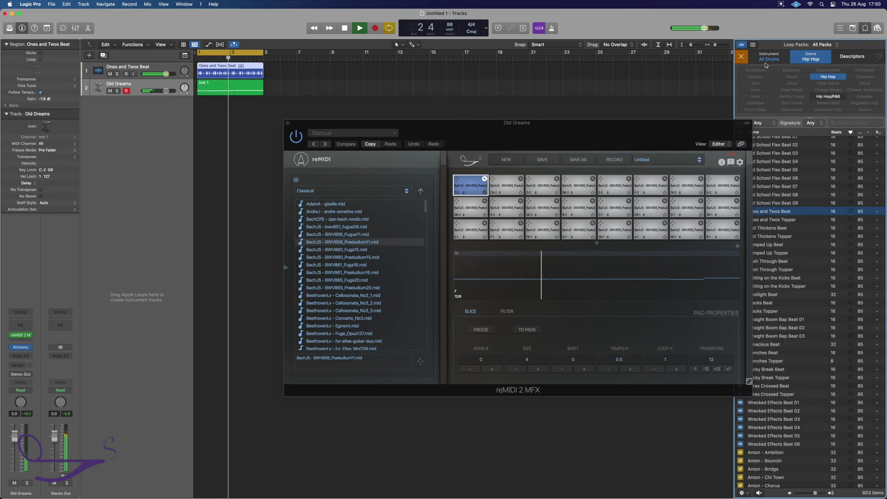
key("o")
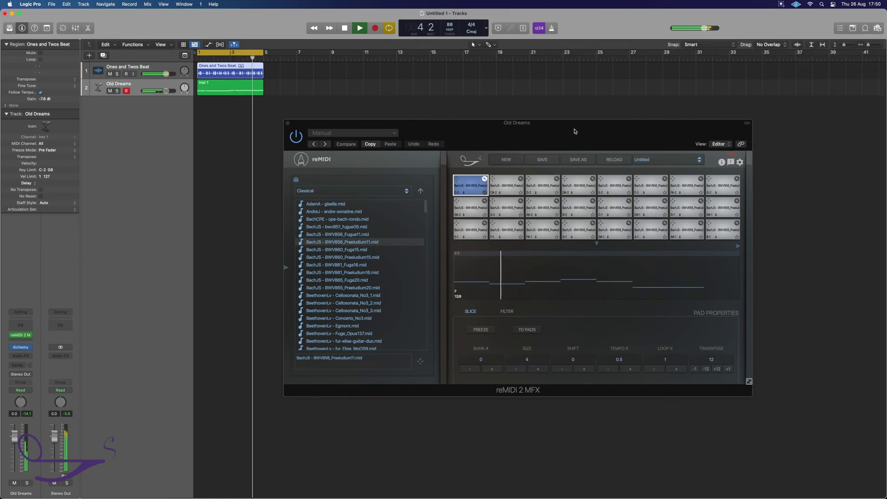
Step: Open the Old Dreams track's Alchemy instrument and arrange its window beside the reMIDI window
left_click(21, 347)
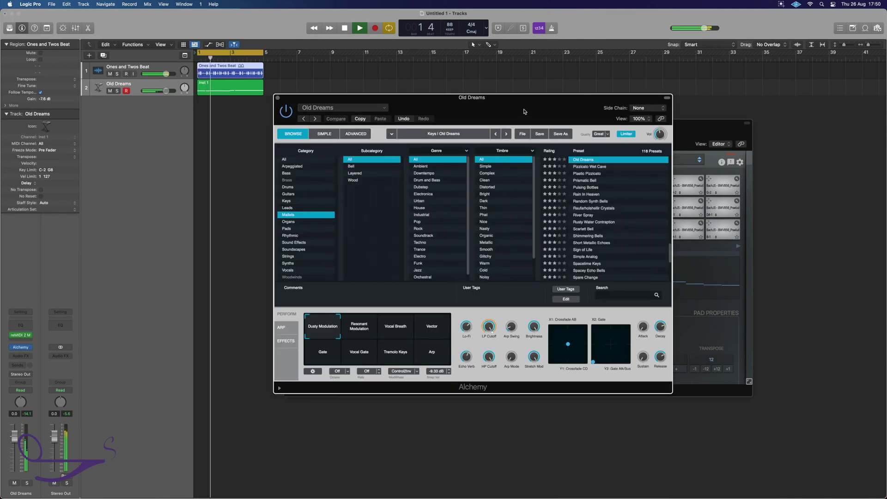
left_click_drag(523, 111, 347, 126)
left_click_drag(625, 132, 750, 135)
left_click_drag(382, 125, 306, 131)
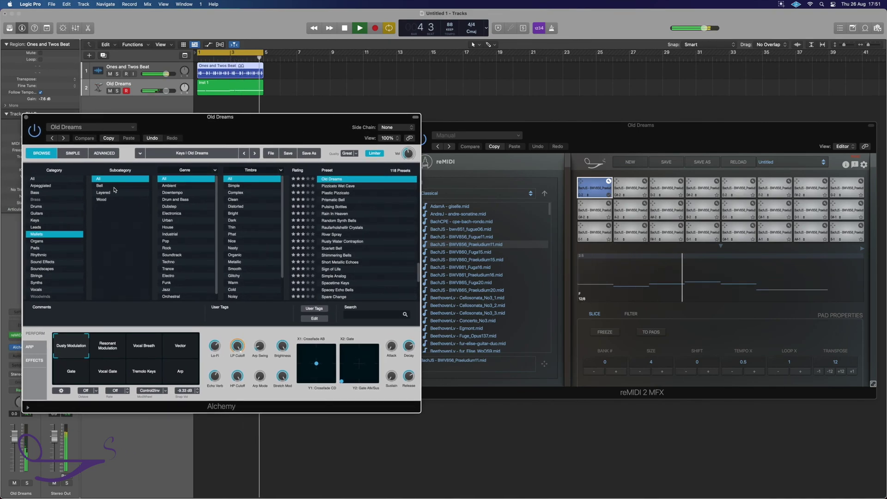
Step: Audition the Plastic Pizzicato and Mallet-O-Harmonics presets in Alchemy and settle on the Musical Box preset from the Keys category
left_click(336, 193)
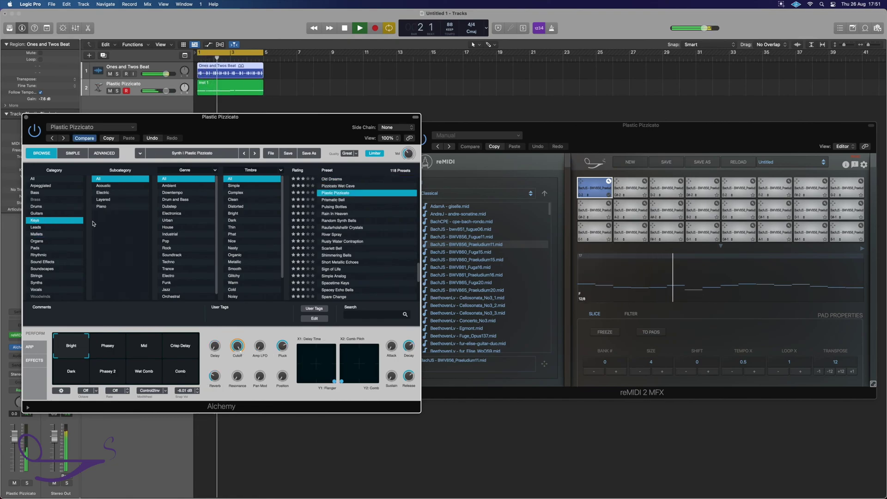
left_click(331, 186)
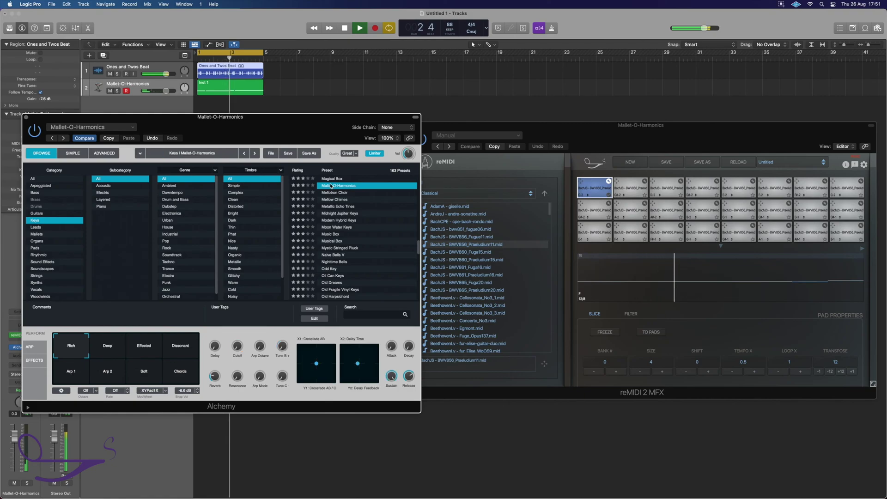
key("Return")
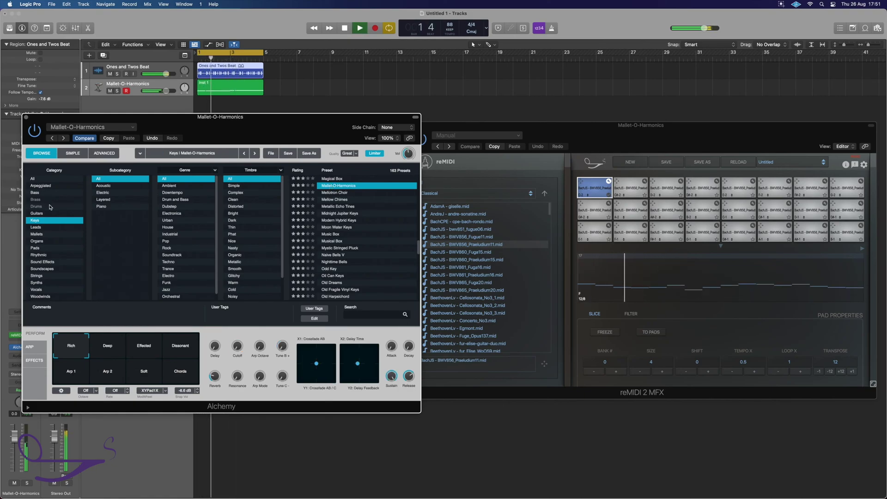
left_click(347, 241)
key("Return")
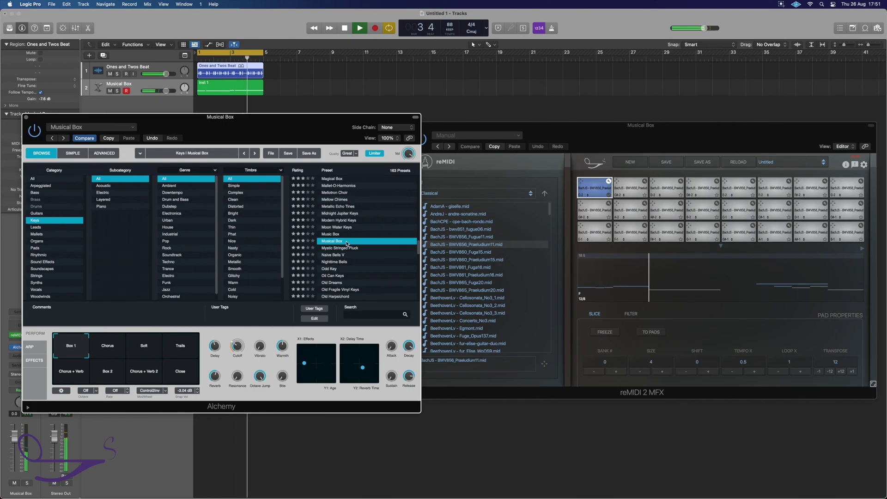
Step: Close Alchemy, move the reMIDI window back to the middle of the workspace, and play the beat and melody together
left_click(26, 119)
left_click_drag(666, 139, 557, 137)
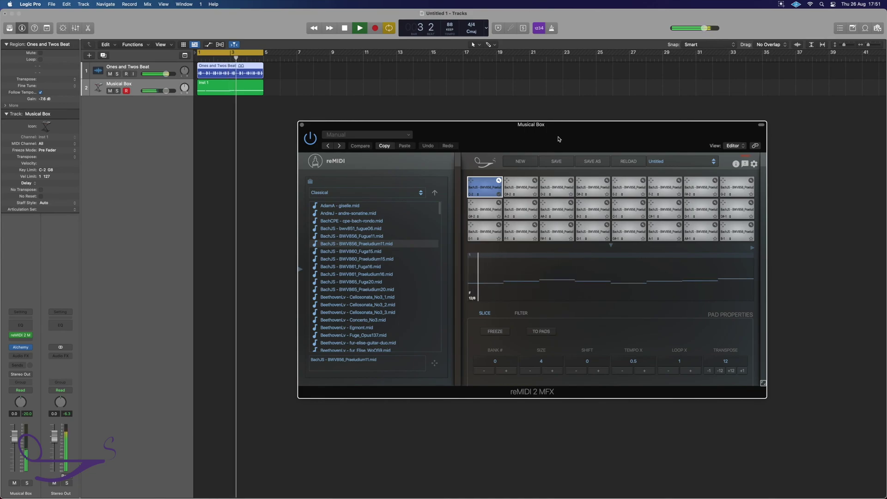
key("space")
key("space")
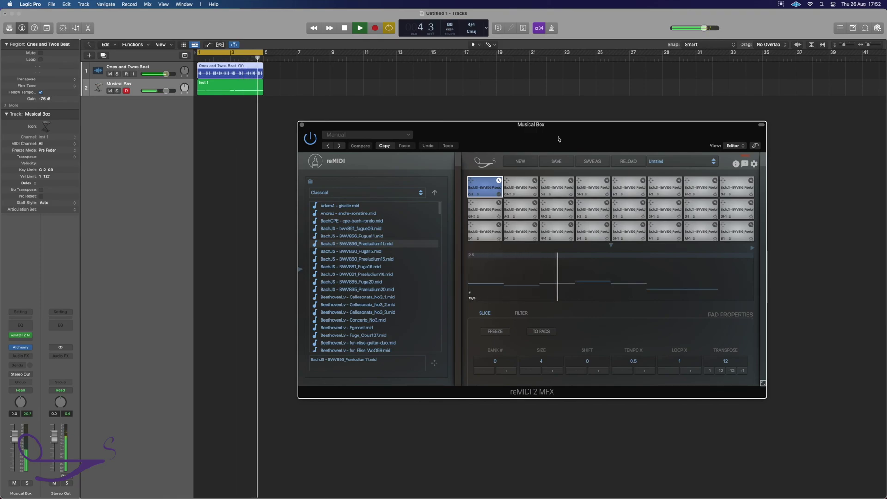
key("space")
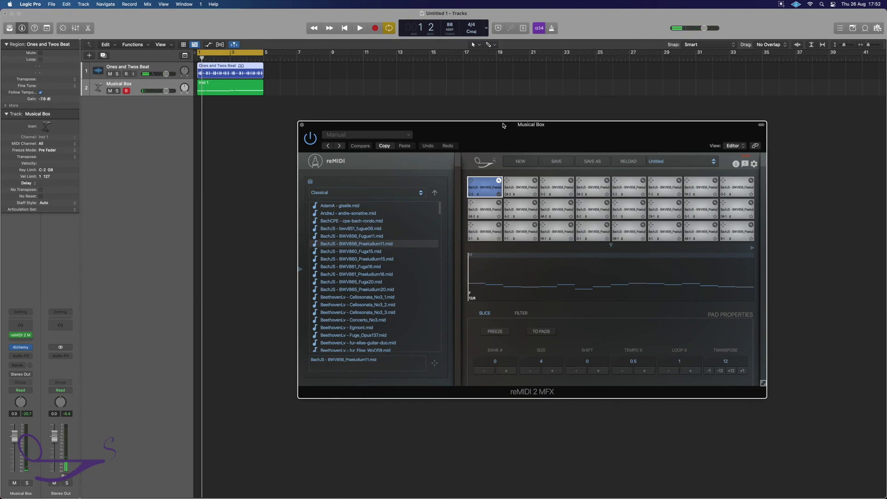
Step: Duplicate the Musical Box track with its settings and copy the Inst 1 region onto the new track at bar 1
left_click(143, 87)
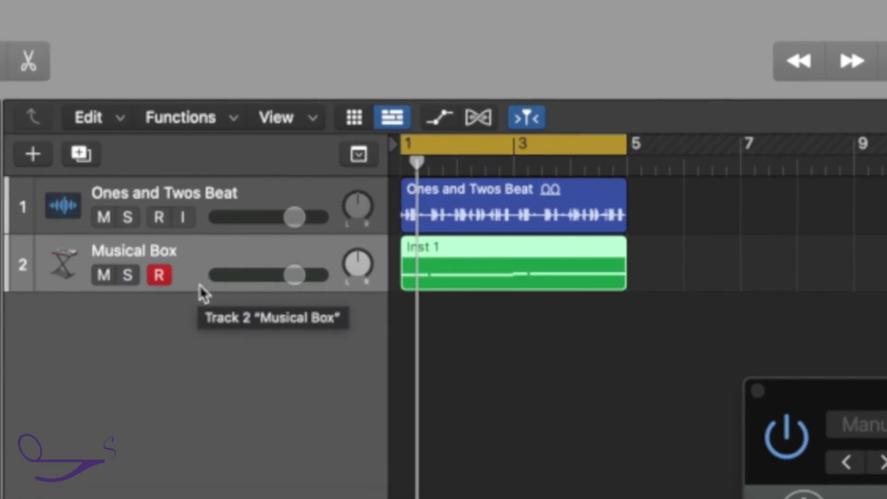
key("super+d")
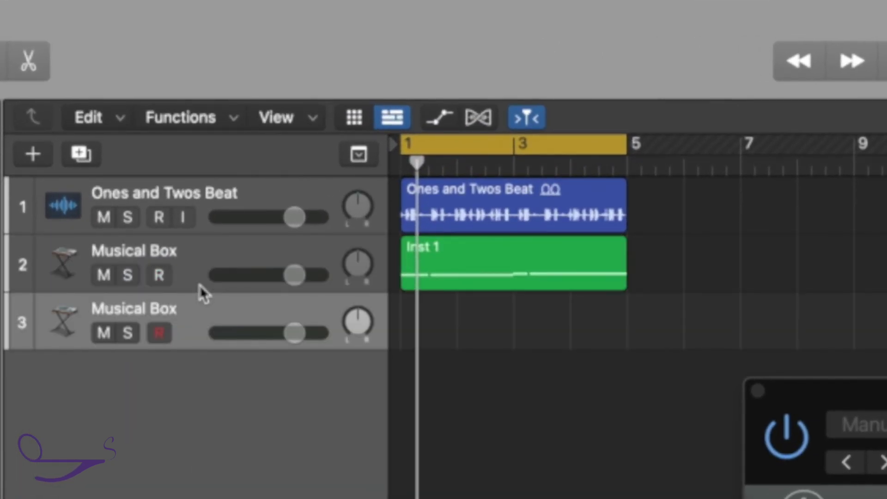
left_click(759, 391)
left_click_drag(507, 263, 508, 317)
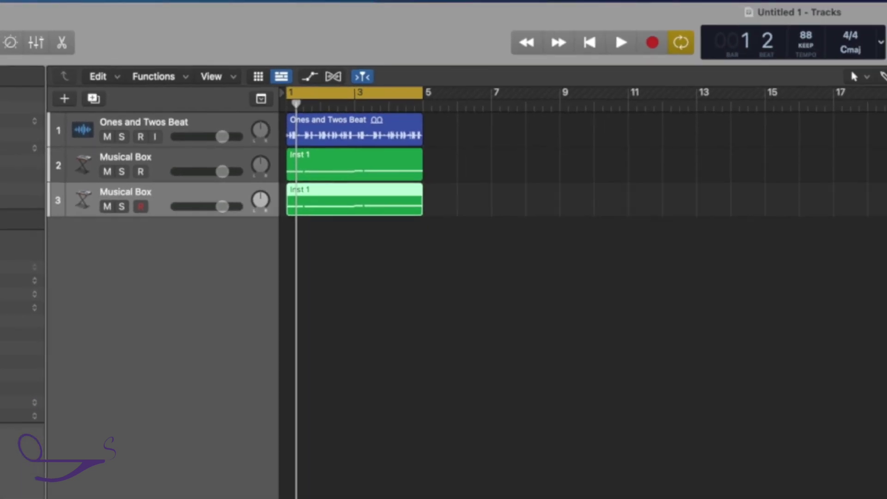
Step: Load the Solid Bass preset from the Bass category's Sub subcategory into Alchemy on the duplicated track
key("v")
left_click(298, 174)
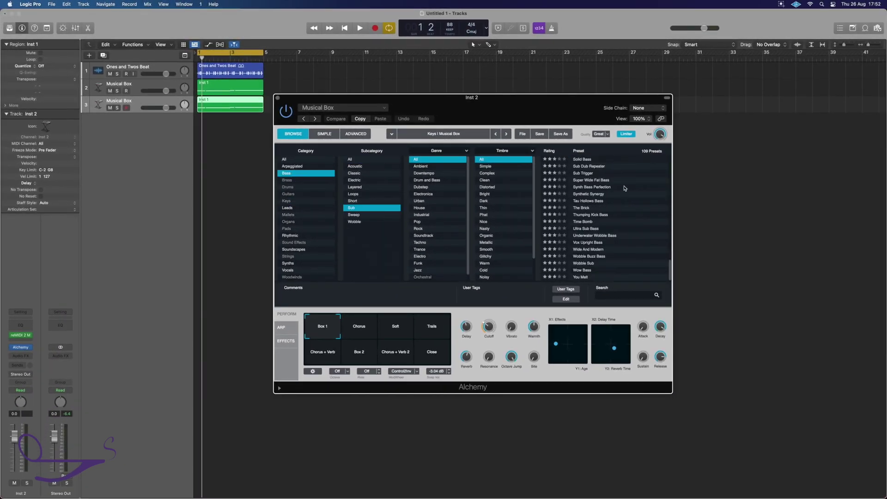
left_click(588, 161)
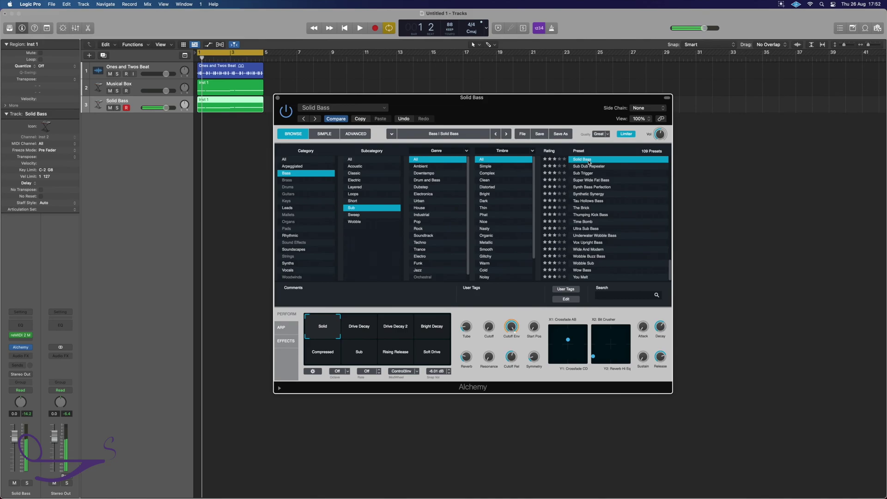
Step: Solo the Solid Bass track, start playback, and replace the Alchemy window with that track's reMIDI window
left_click(118, 108)
key("space")
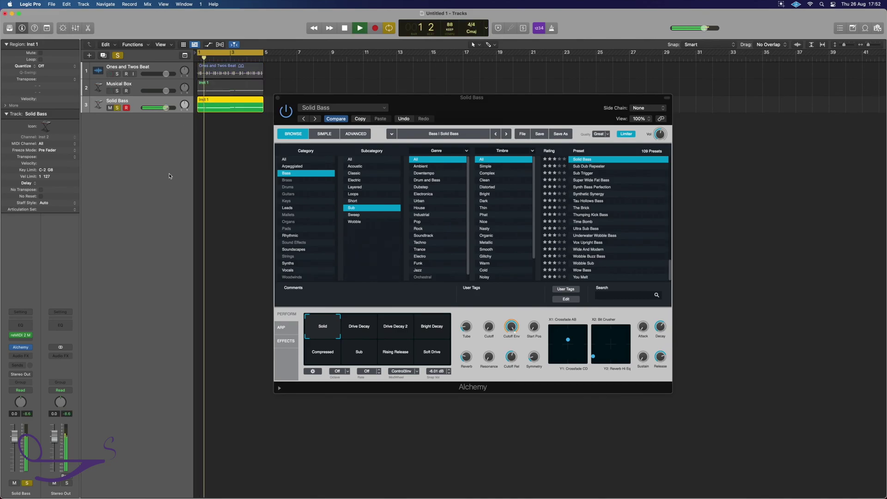
left_click(22, 350)
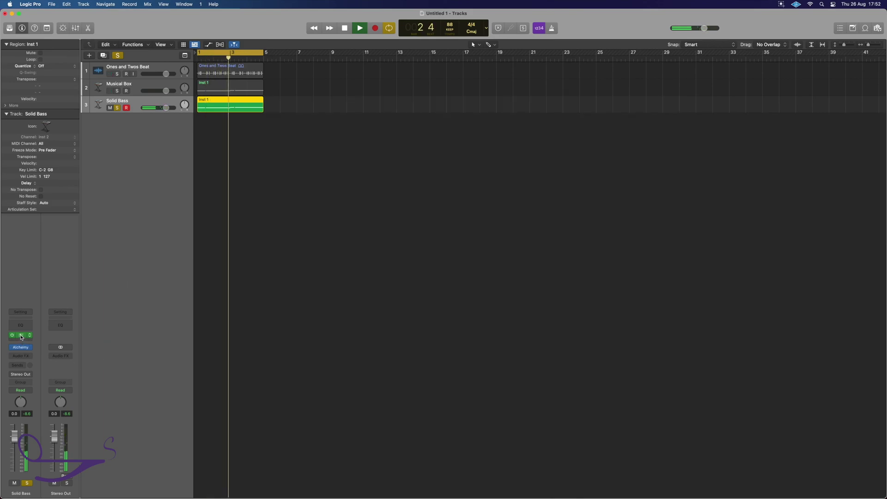
left_click(21, 336)
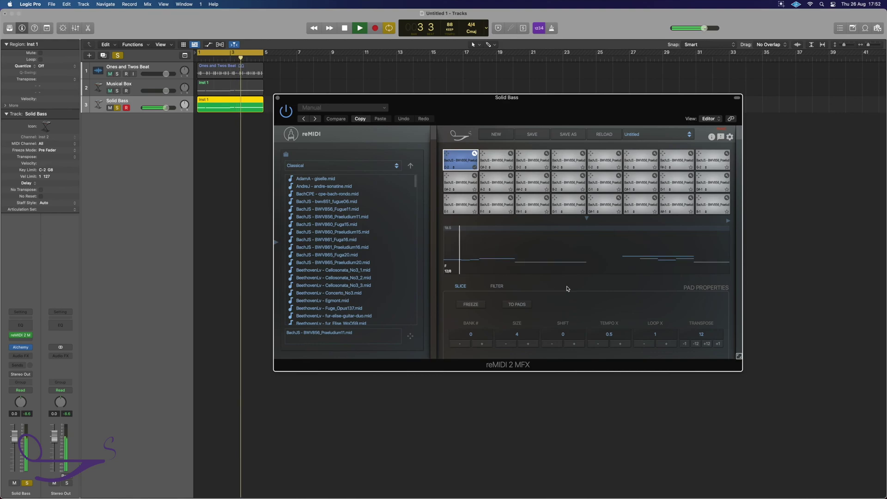
Step: Check the reMIDI pad's track and channel filters while auditioning the soloed bass, and set the pad's transpose to 0 for playback
left_click(497, 286)
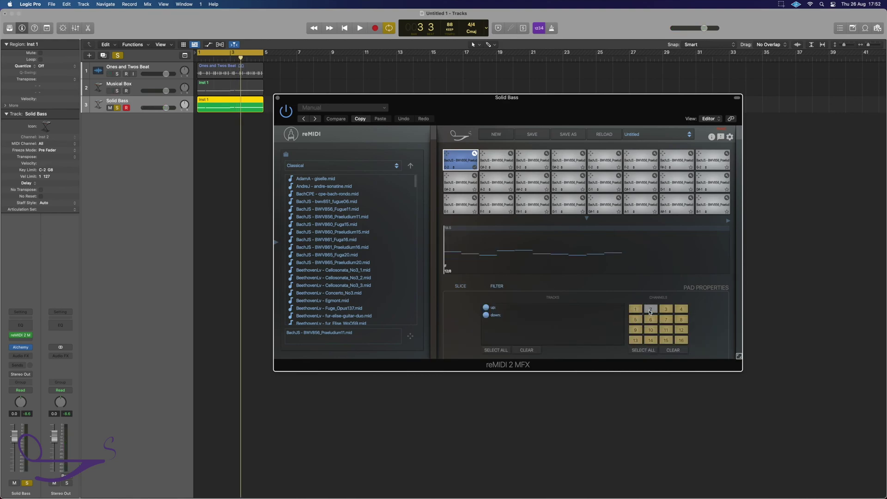
key("space")
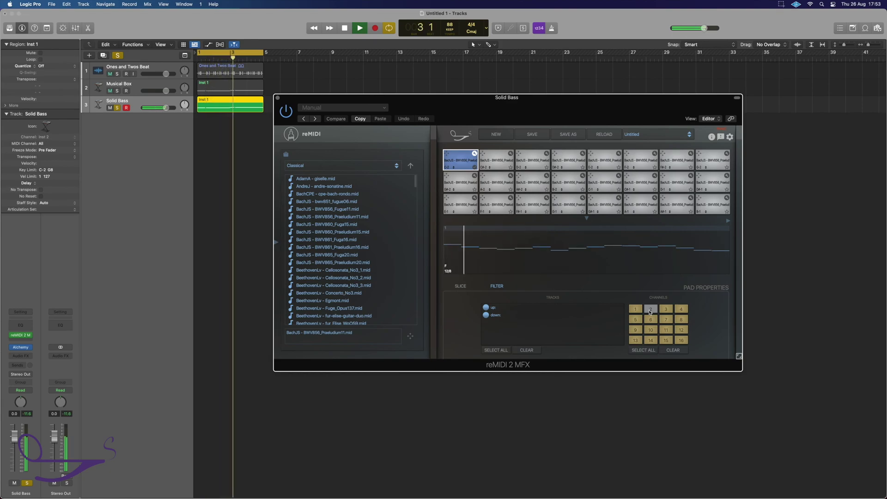
key("space")
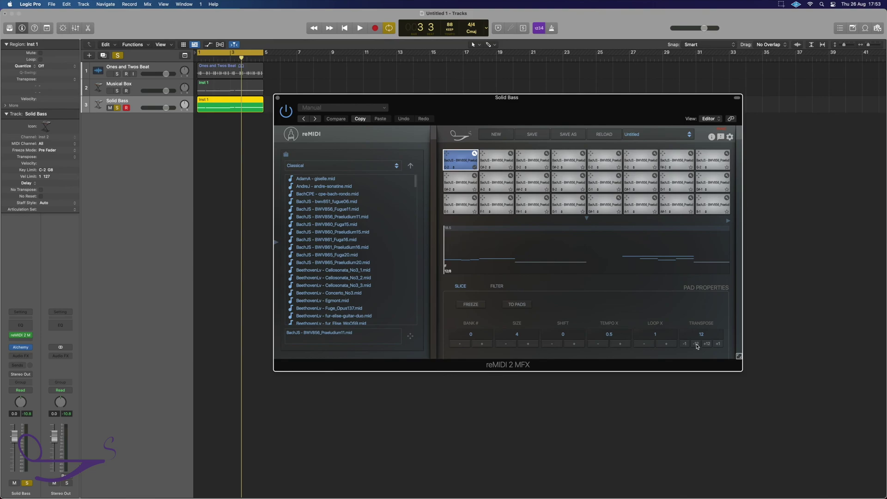
key("space")
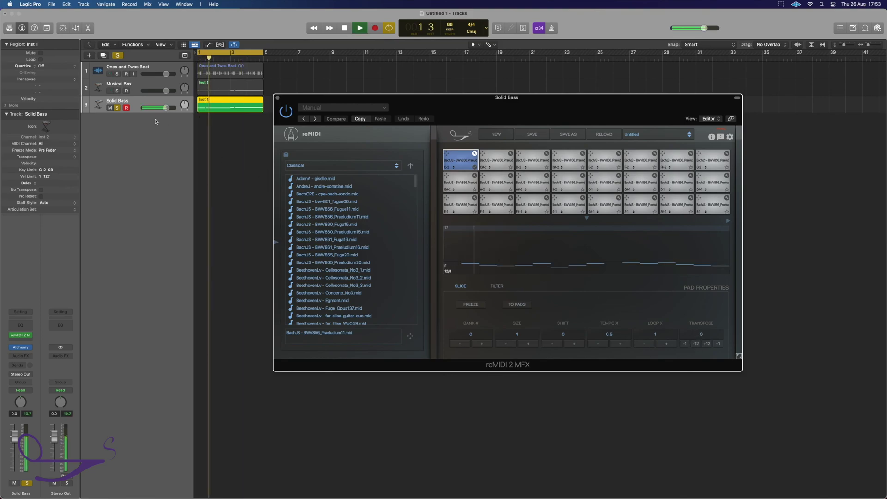
Step: Unsolo the Solid Bass track and lower its volume to -5.0 dB while the beat and melody play
left_click(118, 108)
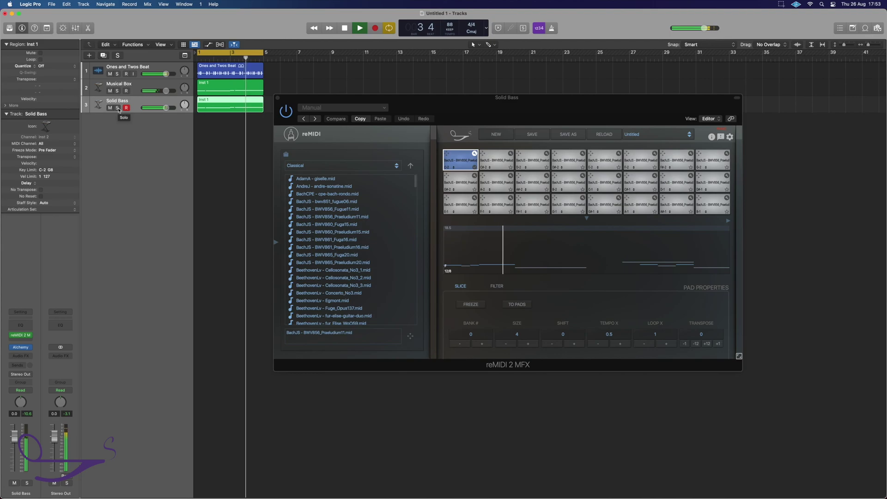
left_click_drag(165, 109, 148, 113)
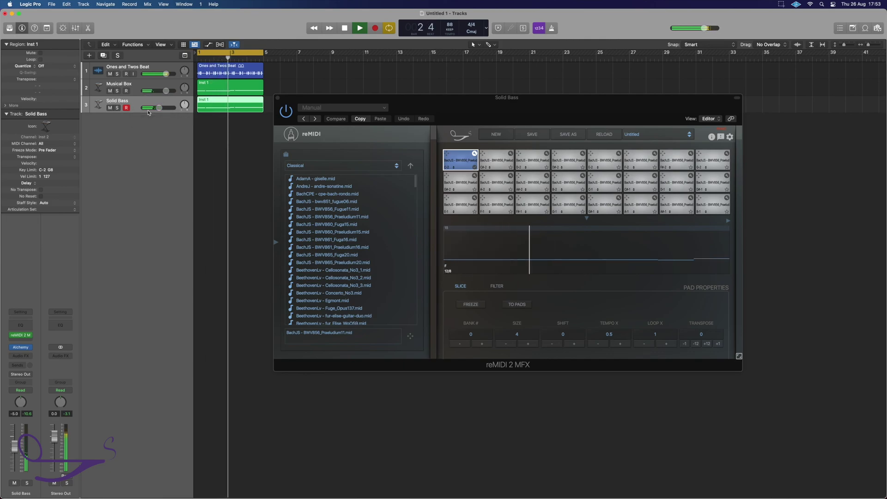